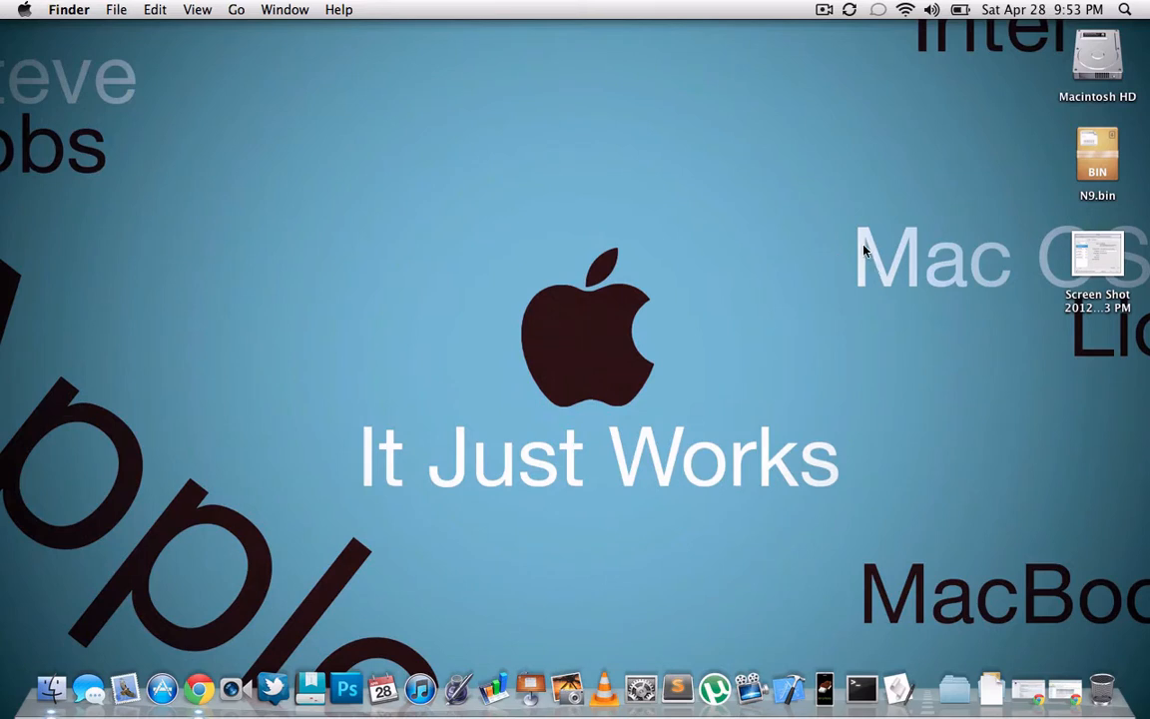
Restore the minimized Chrome window showing the Android SDK download page
mouse_move(860, 242)
left_mouse_down()
mouse_move(341, 512)
mouse_move(320, 485)
left_mouse_up()
left_click(1058, 667)
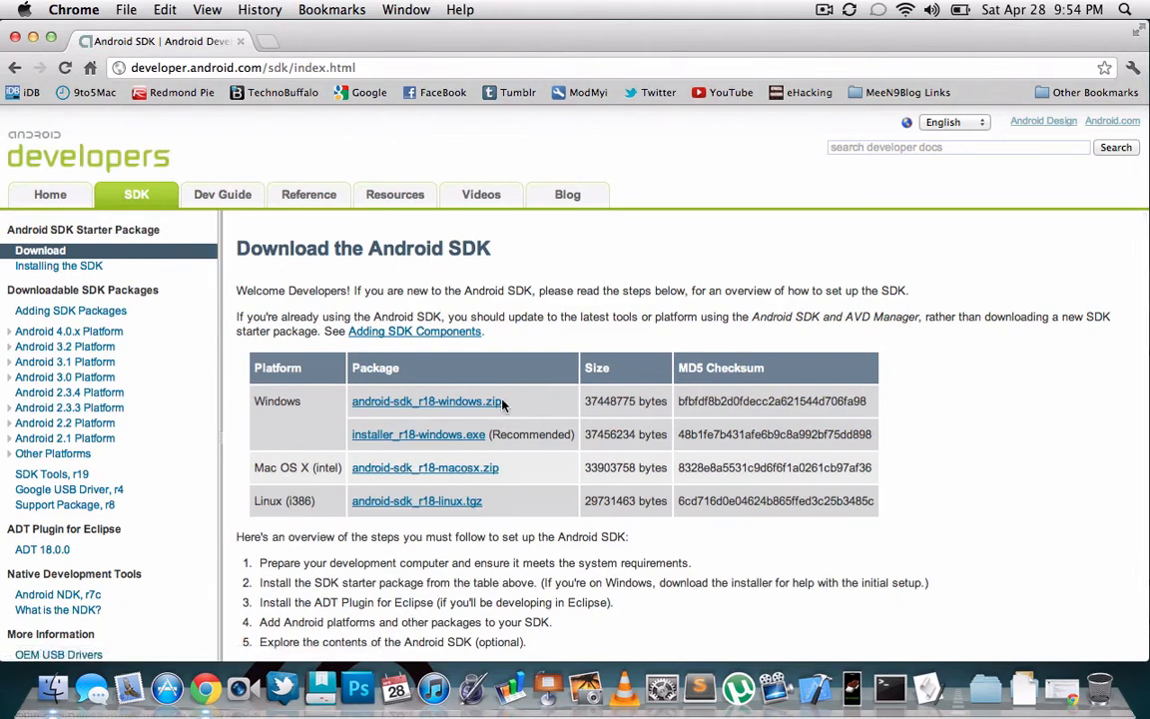
Open the Downloads folder in Finder from the Dock's Downloads stack
left_click(1013, 681)
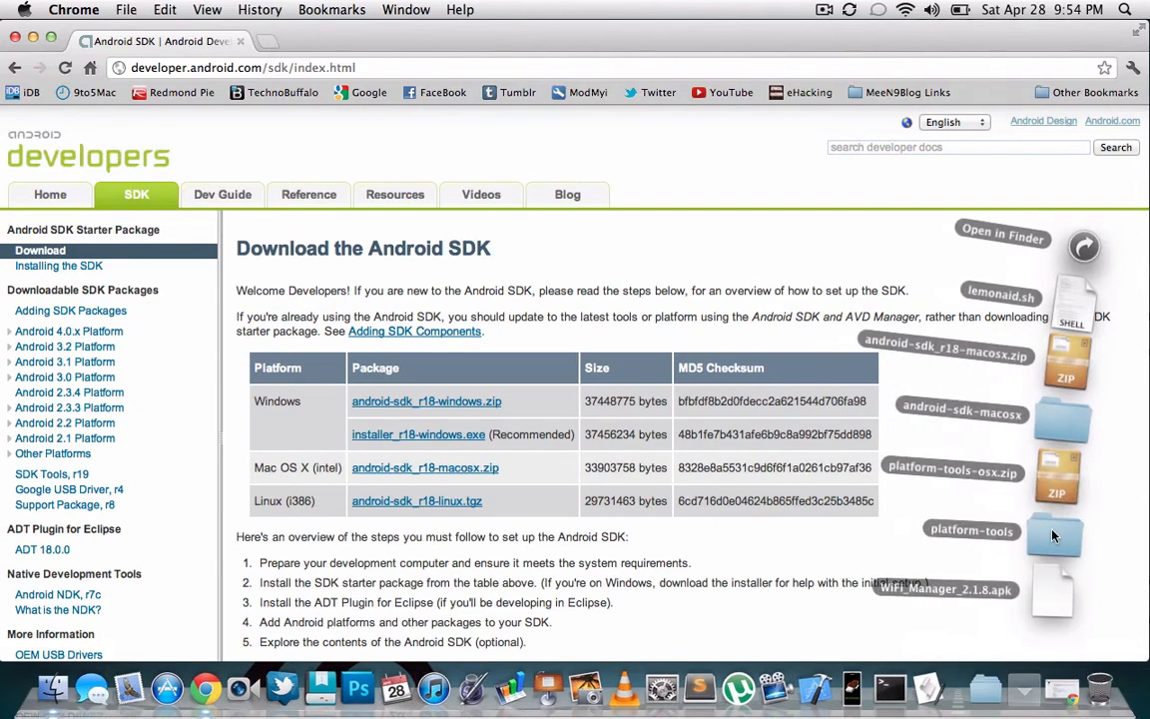
left_click(975, 243)
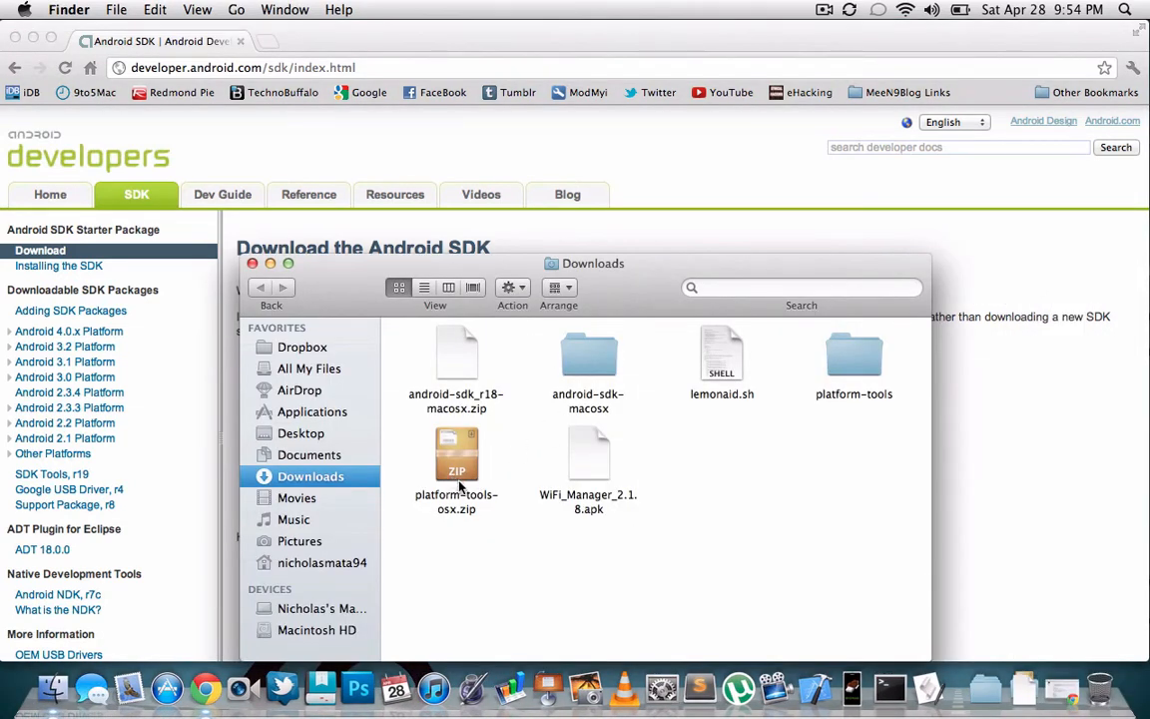
Open the android-sdk-macosx folder and hide Chrome so only Finder shows
double_click(583, 374)
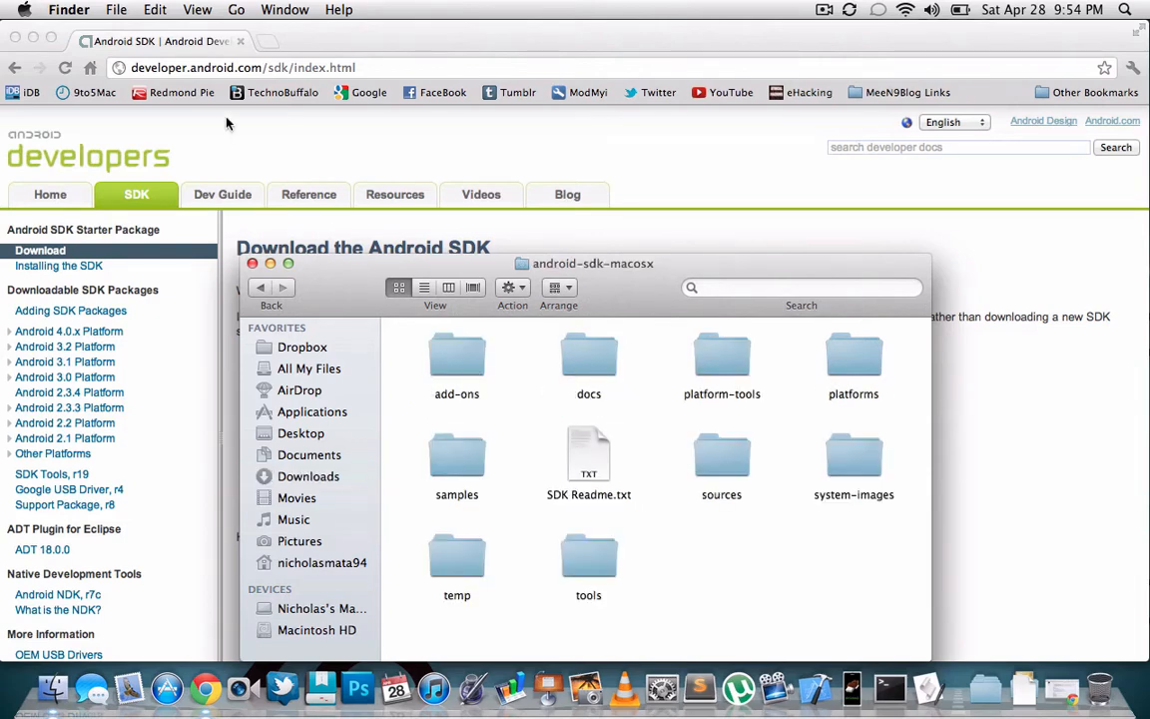
left_click(15, 40)
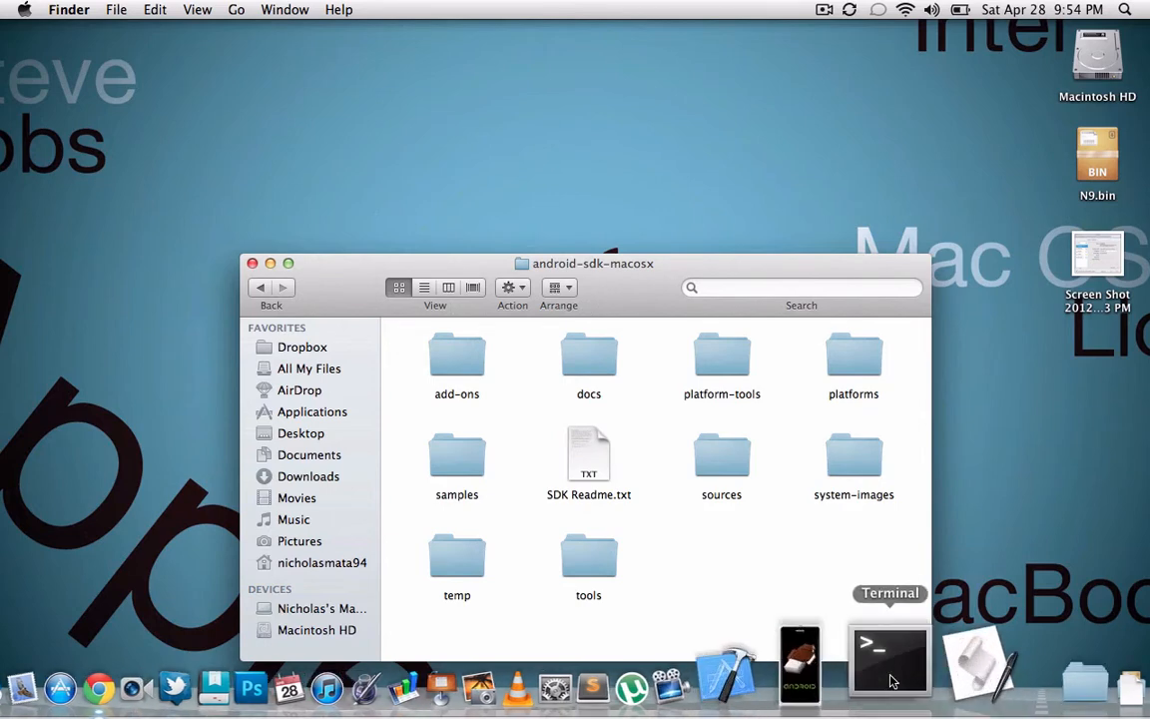
Launch Terminal and copy the android-sdk-macosx folder's path from its Get Info window
left_click(892, 664)
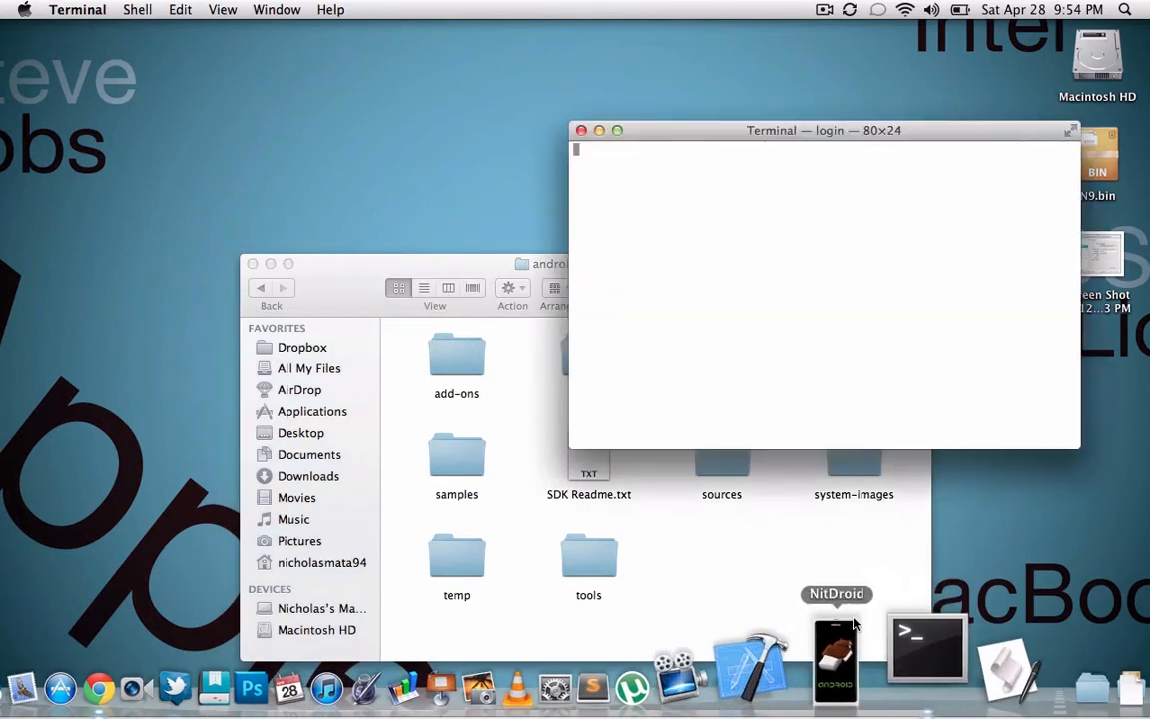
mouse_move(732, 131)
left_mouse_down()
mouse_move(561, 49)
mouse_move(490, 45)
left_mouse_up()
type("cd")
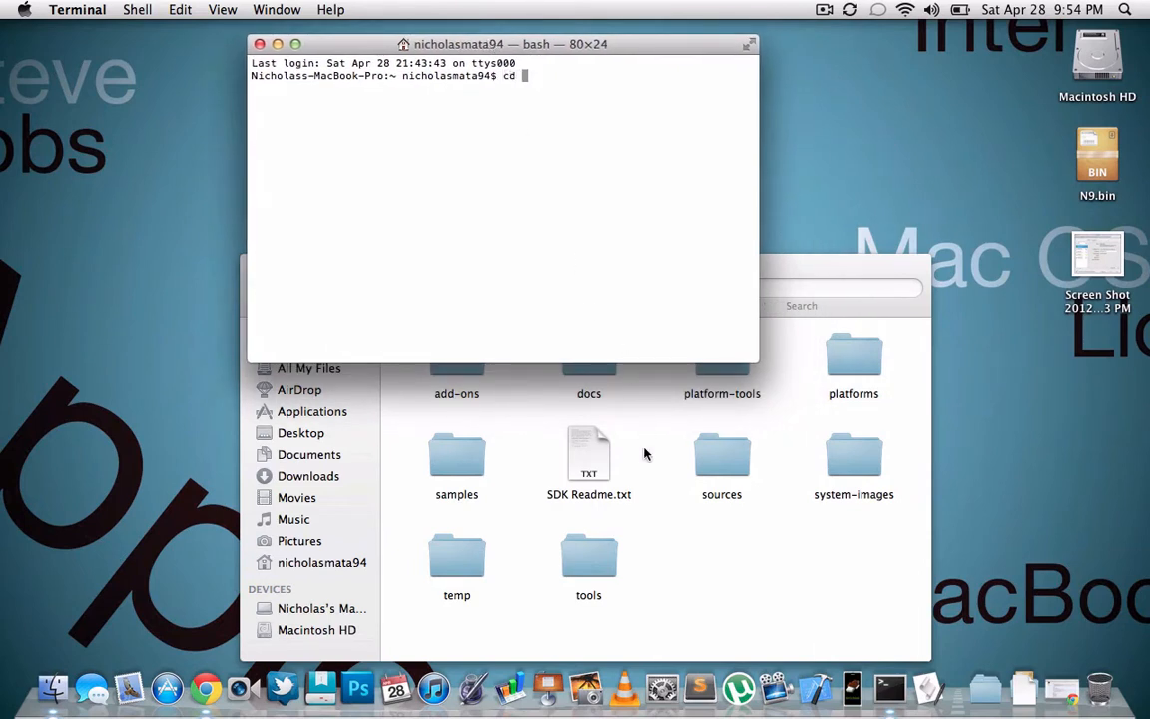
left_click(606, 534)
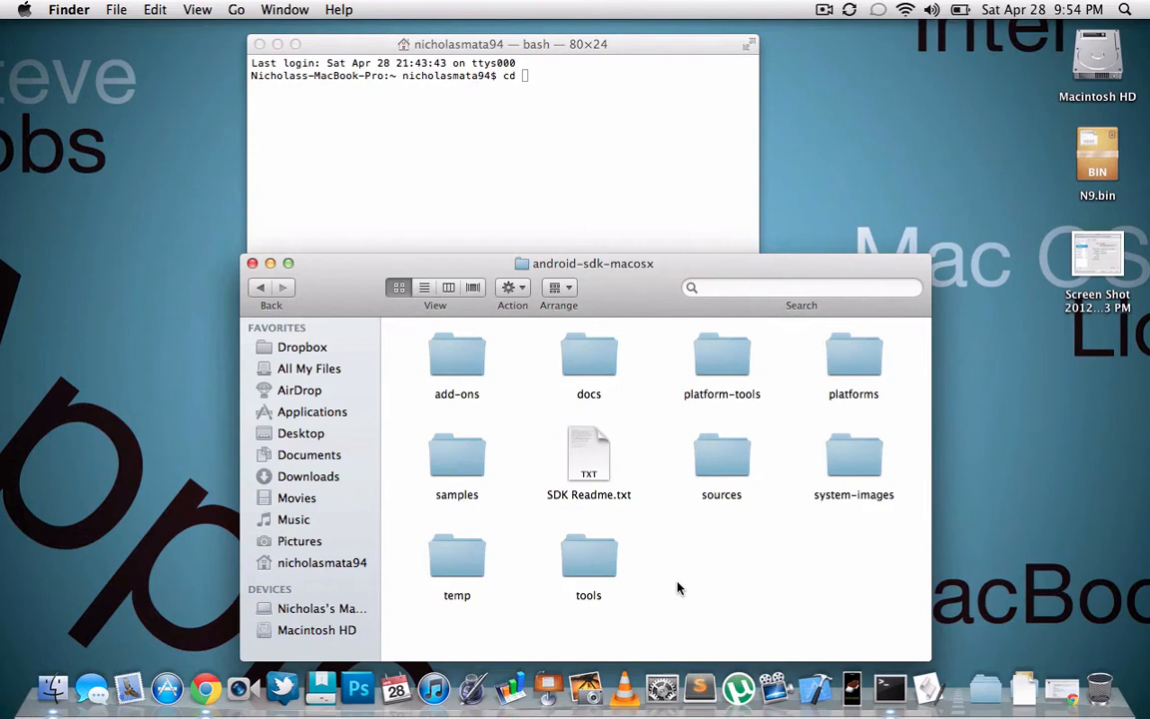
right_click(678, 588)
key("Escape")
right_click(686, 565)
left_click(719, 565)
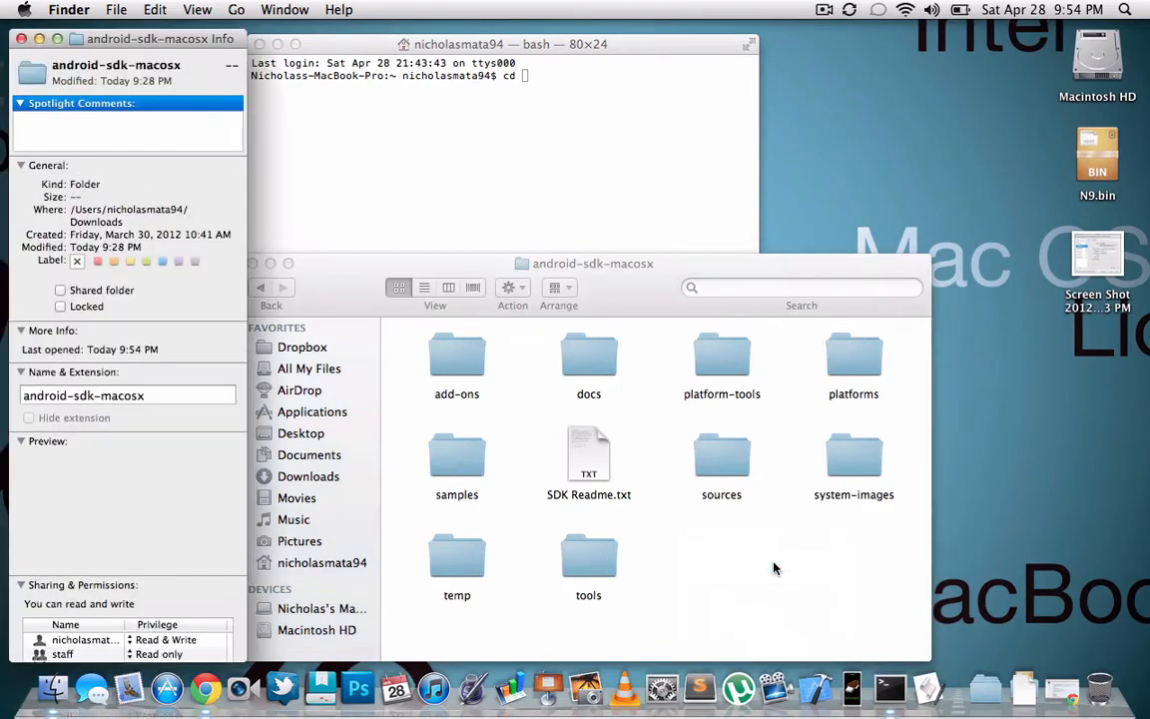
left_click_drag(71, 209, 136, 222)
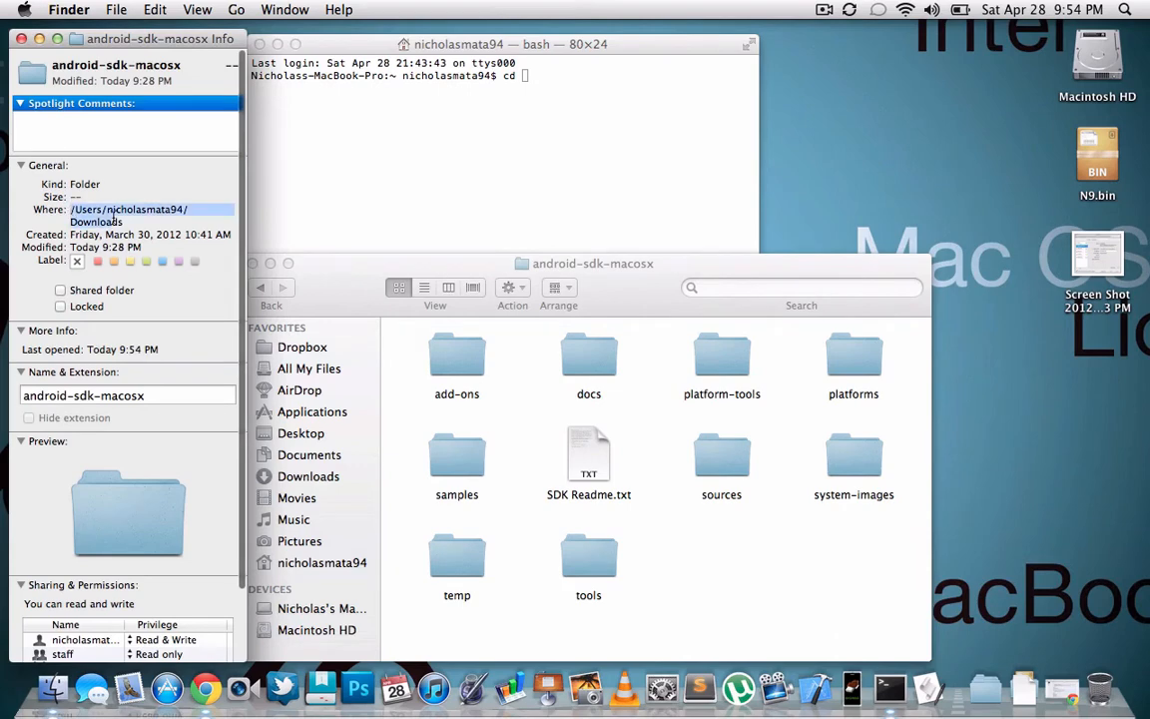
right_click(145, 210)
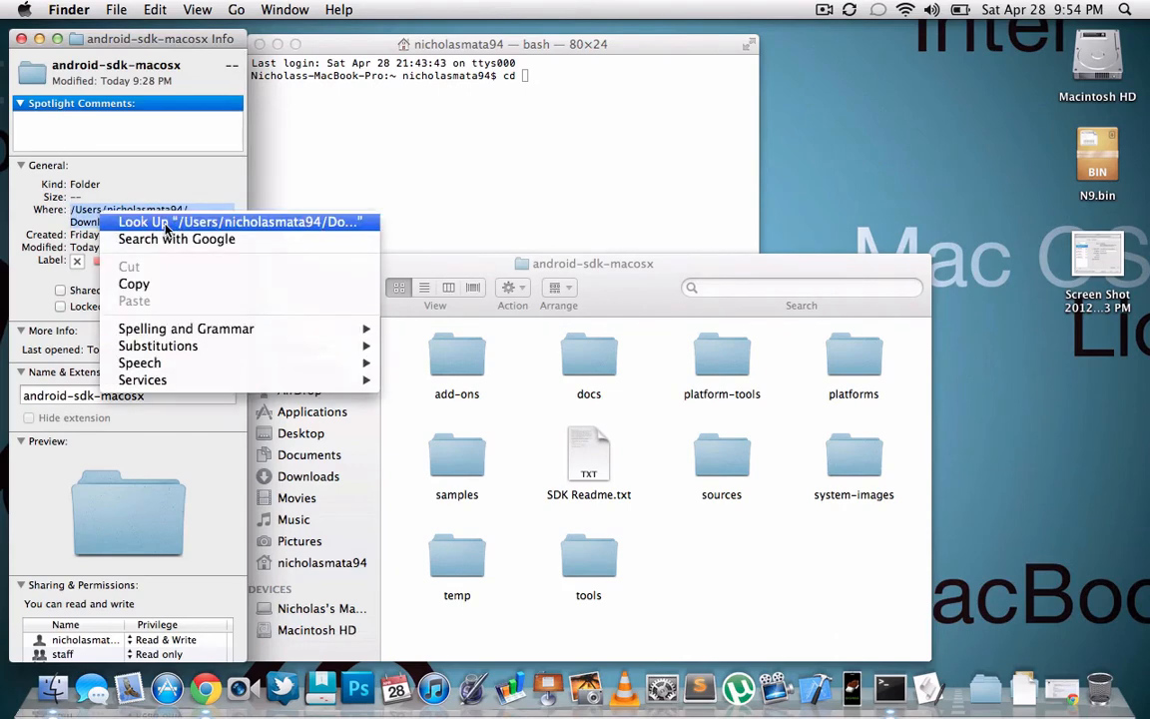
left_click(133, 284)
cd into android-sdk-macosx/tools and run 'bash android' to launch the SDK Manager
left_click(542, 116)
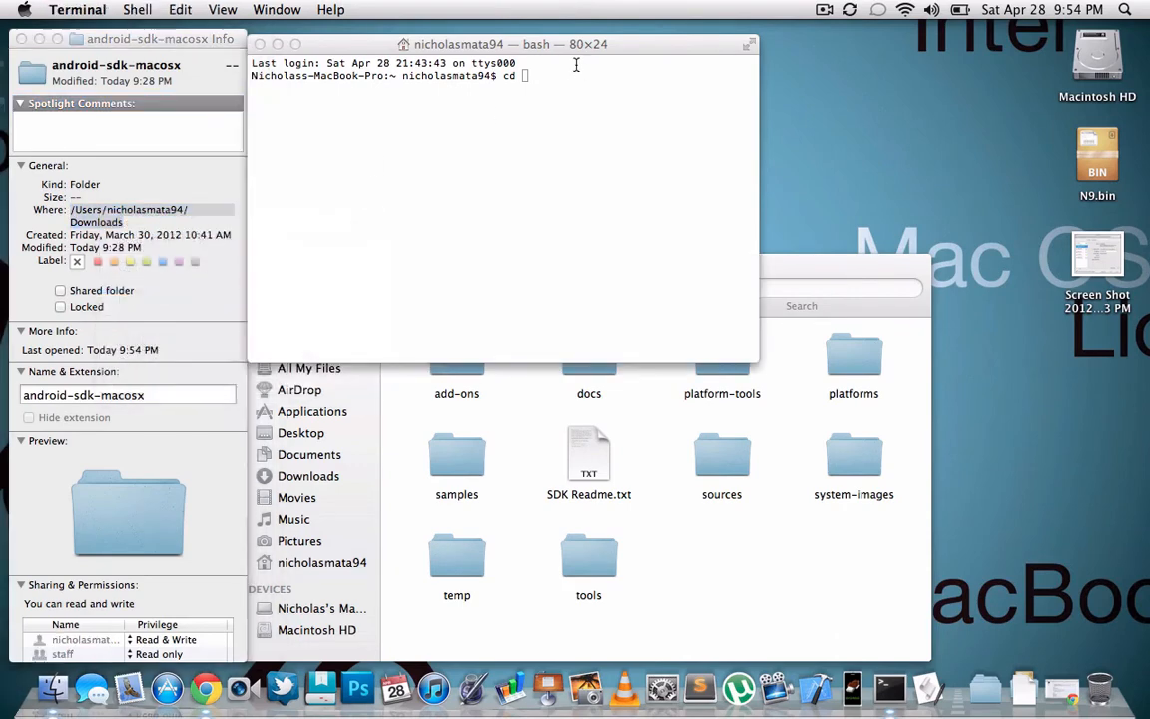
key("super+v")
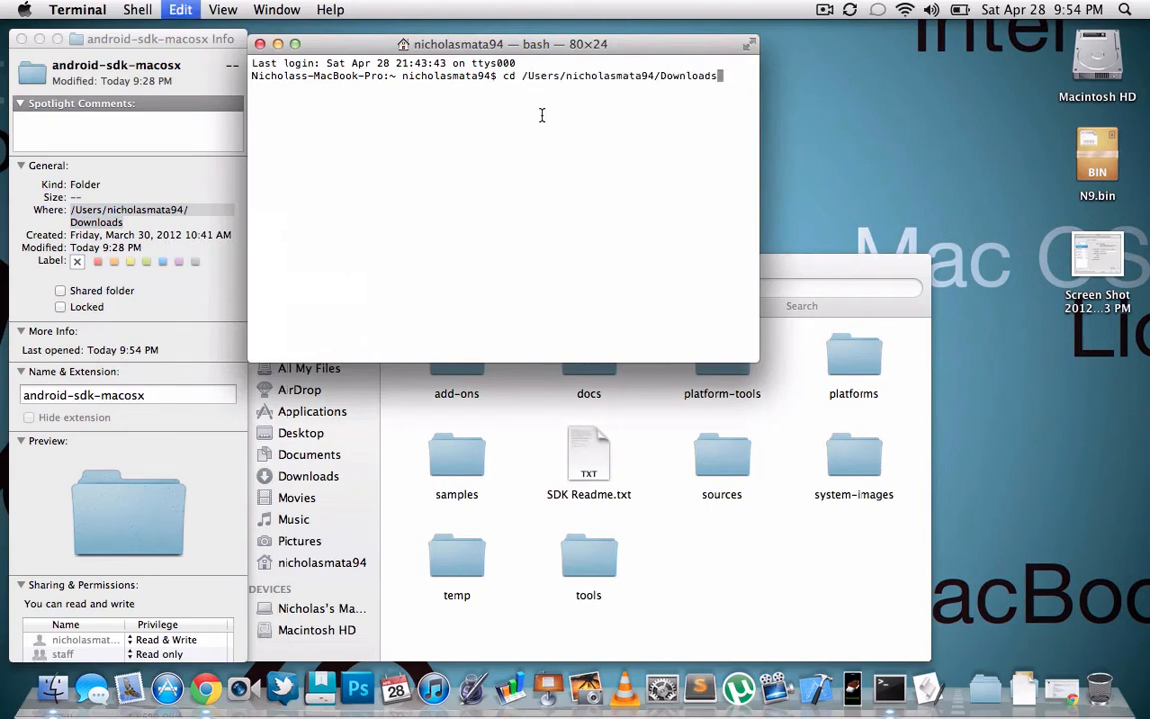
type("/")
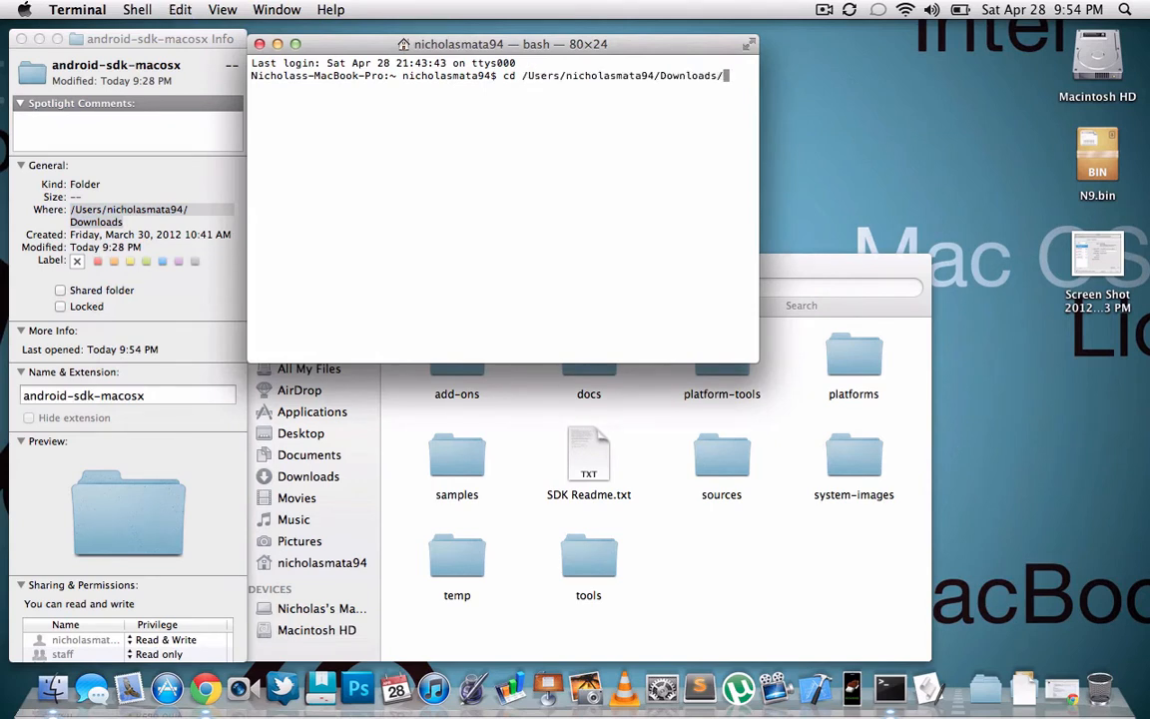
type("android")
type("sdk")
key("BackSpace")
key("BackSpace")
key("BackSpace")
type("-sdk-ma")
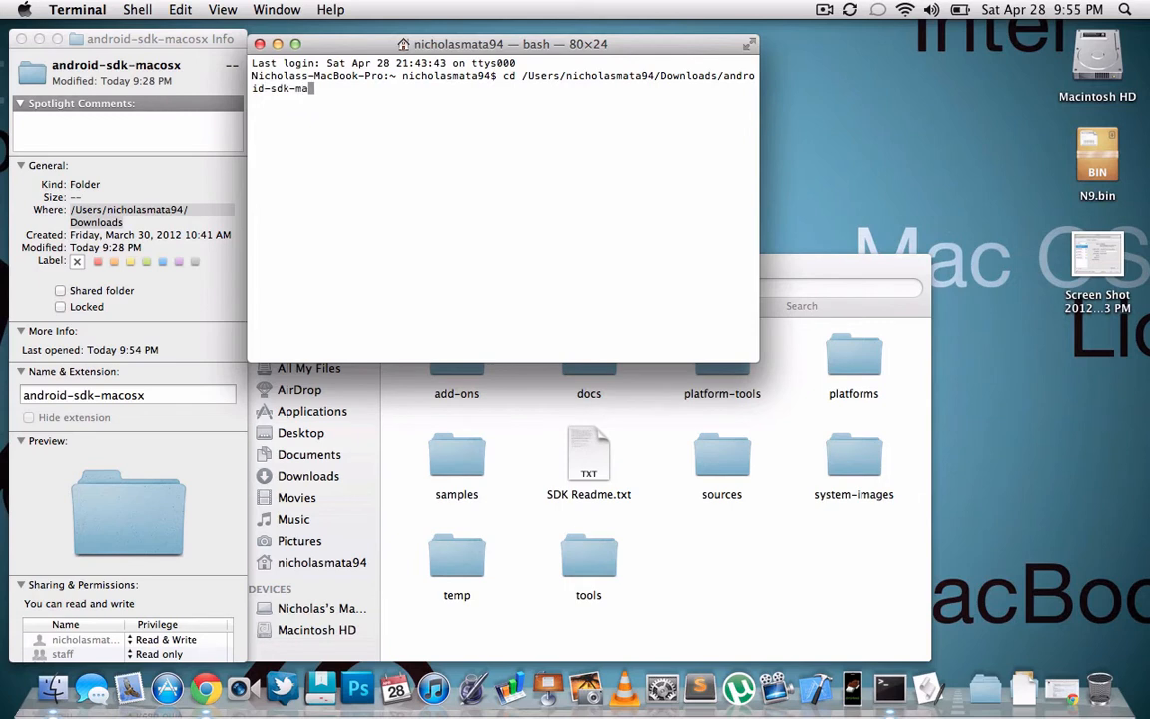
type("cosx")
type("/")
type("tools")
key("Return")
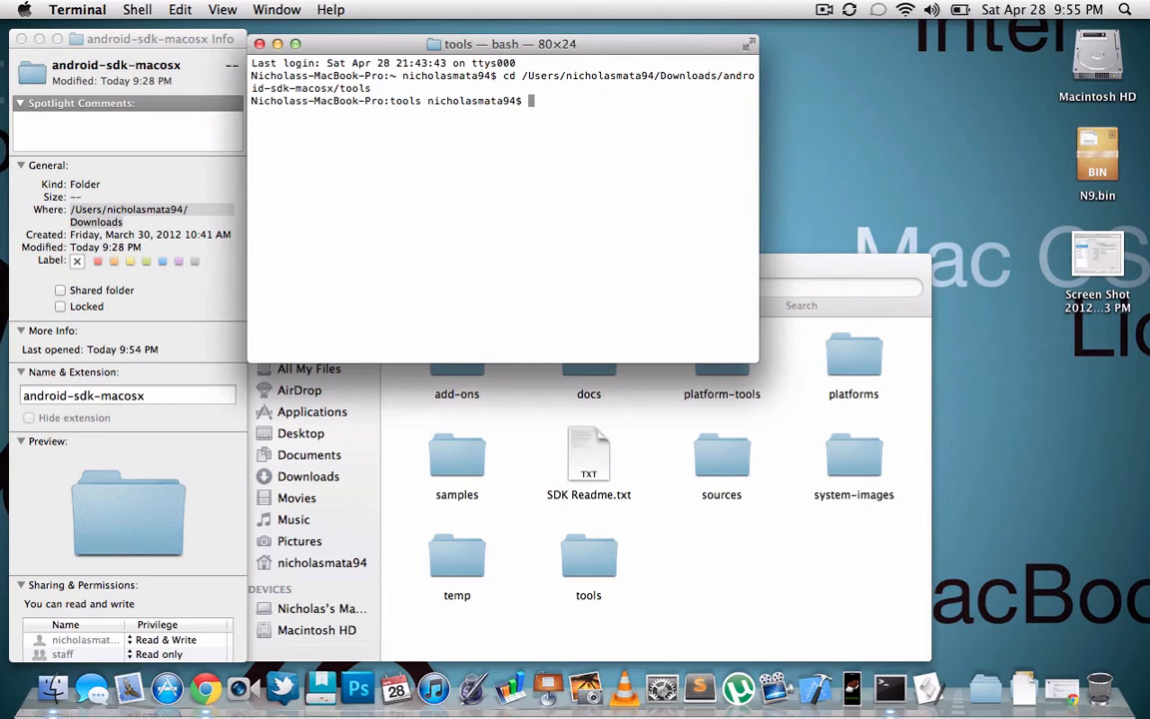
type("bash adn")
type("roi")
key("BackSpace")
key("BackSpace")
key("BackSpace")
type("ndroid")
key("Return")
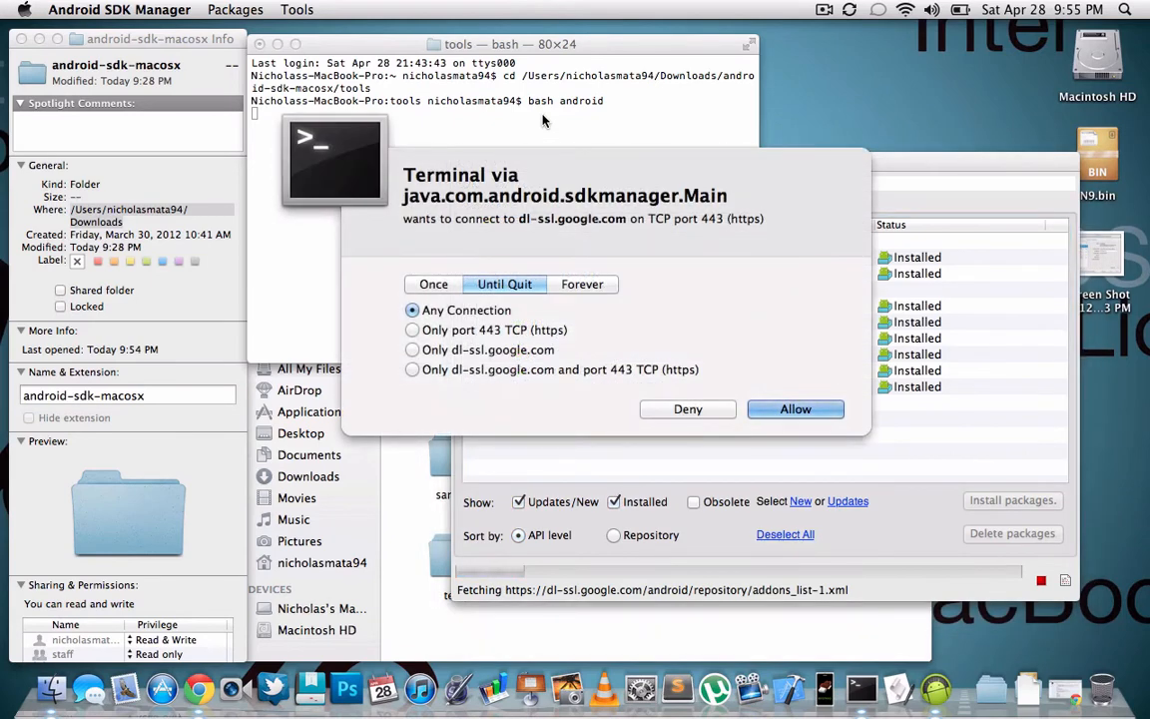
Allow connecting to dl-ssl.google.com and tick all Tools and Android 4.0.3 (API 15) packages
left_click(796, 409)
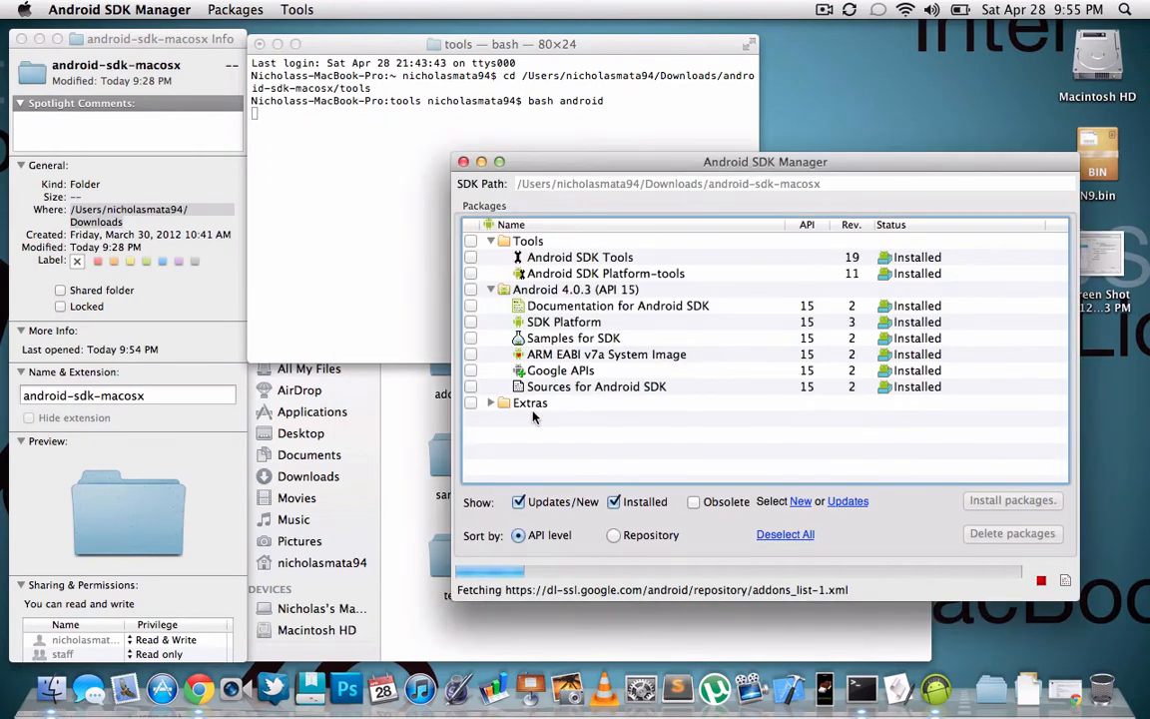
left_click_drag(646, 160, 459, 91)
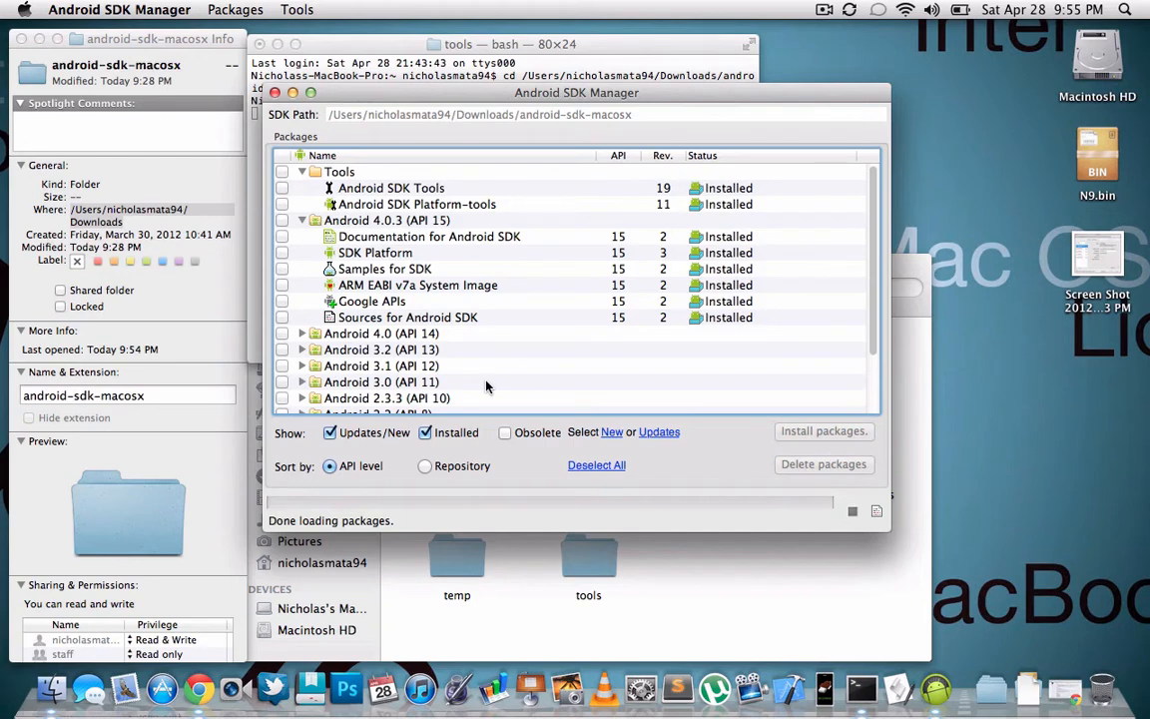
left_click(283, 172)
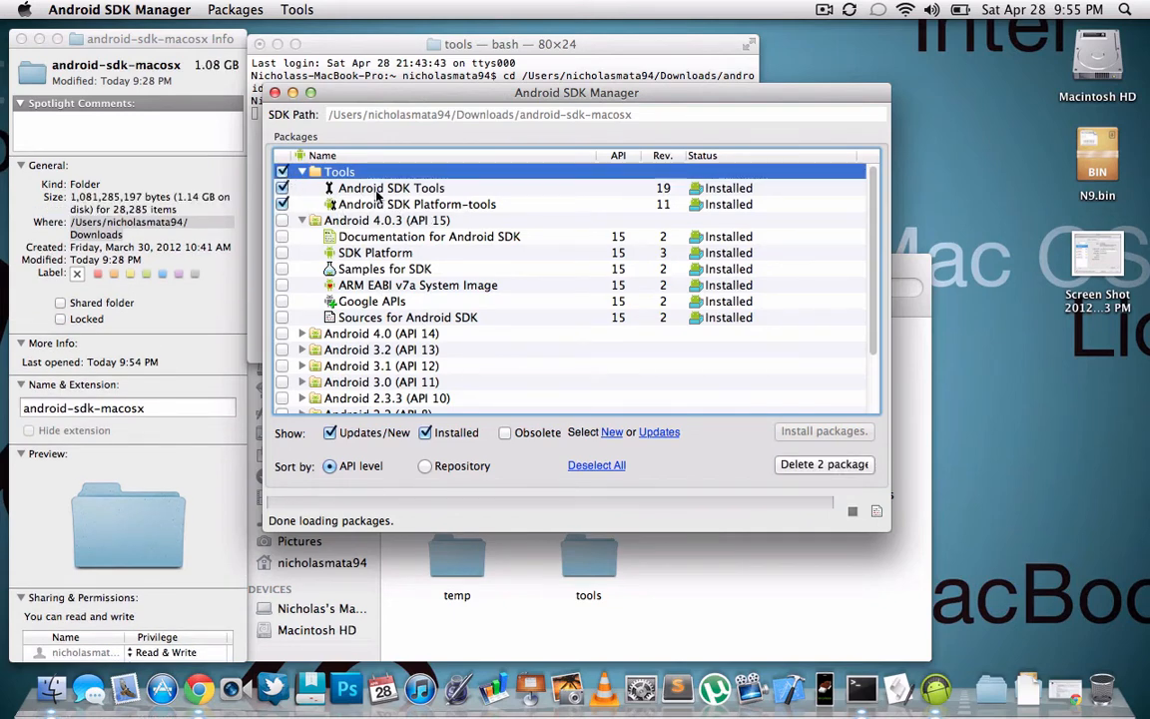
left_click(283, 219)
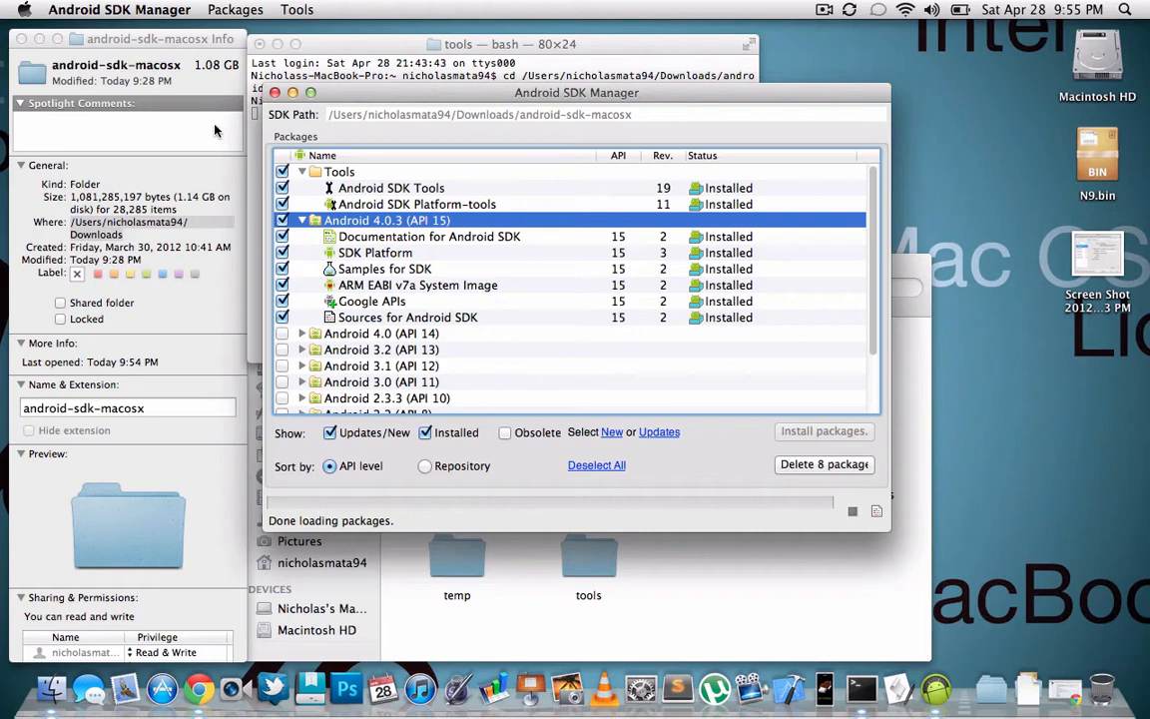
Bring up the Android SDK Manager application menu
left_click(140, 30)
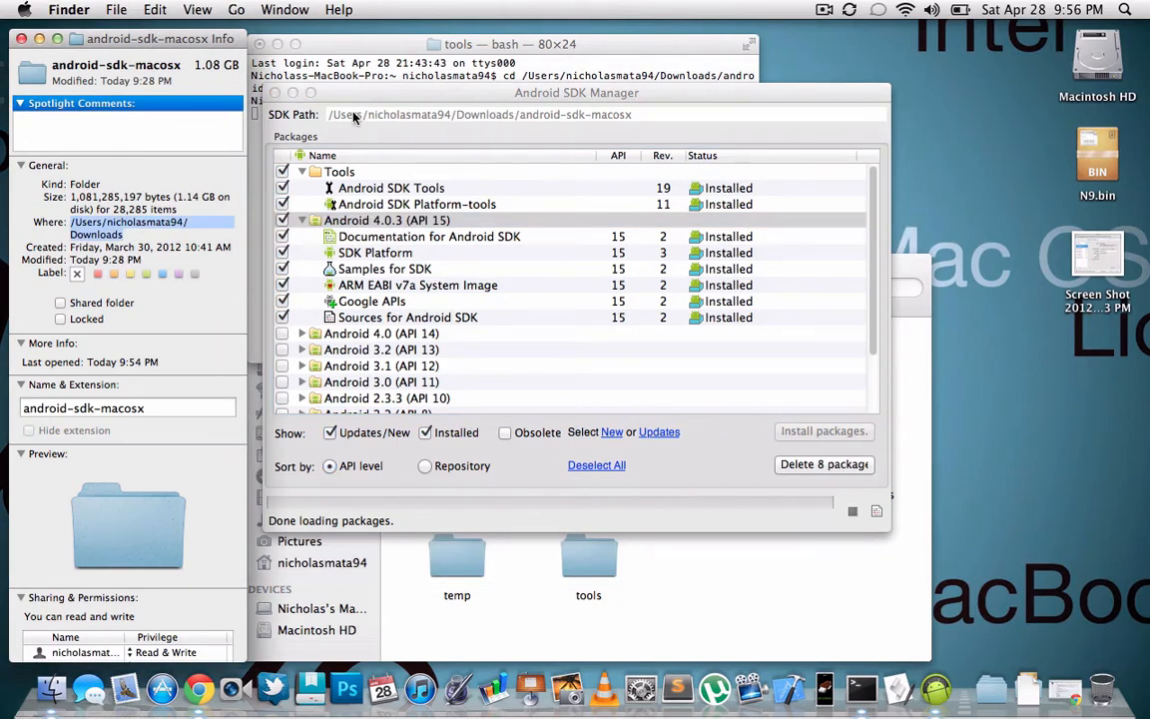
left_click(317, 100)
left_click(100, 9)
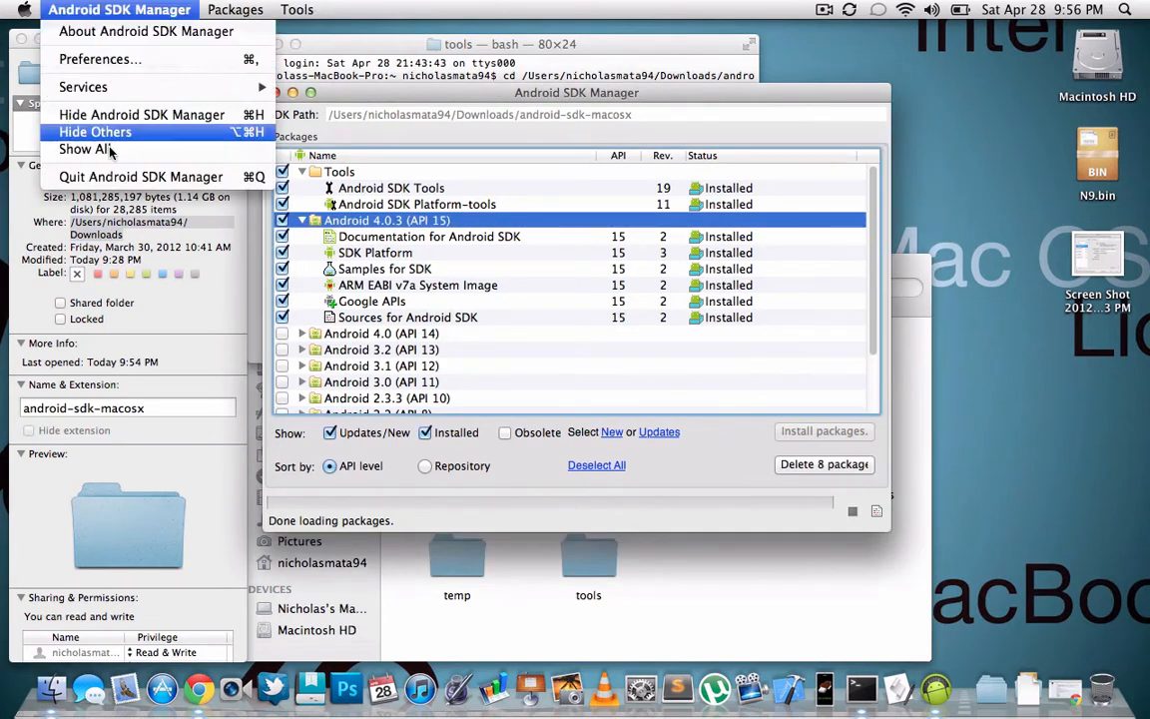
Quit Android SDK Manager, close the folder info window and return to the SDK folder
left_click(100, 175)
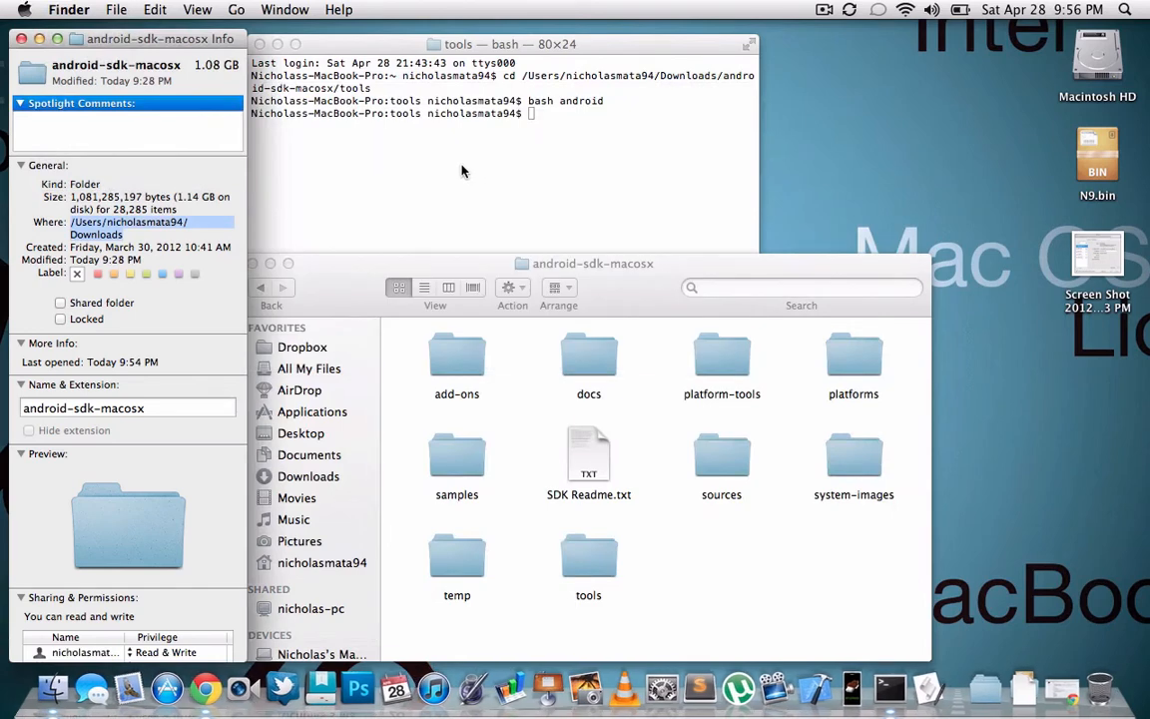
left_click(502, 191)
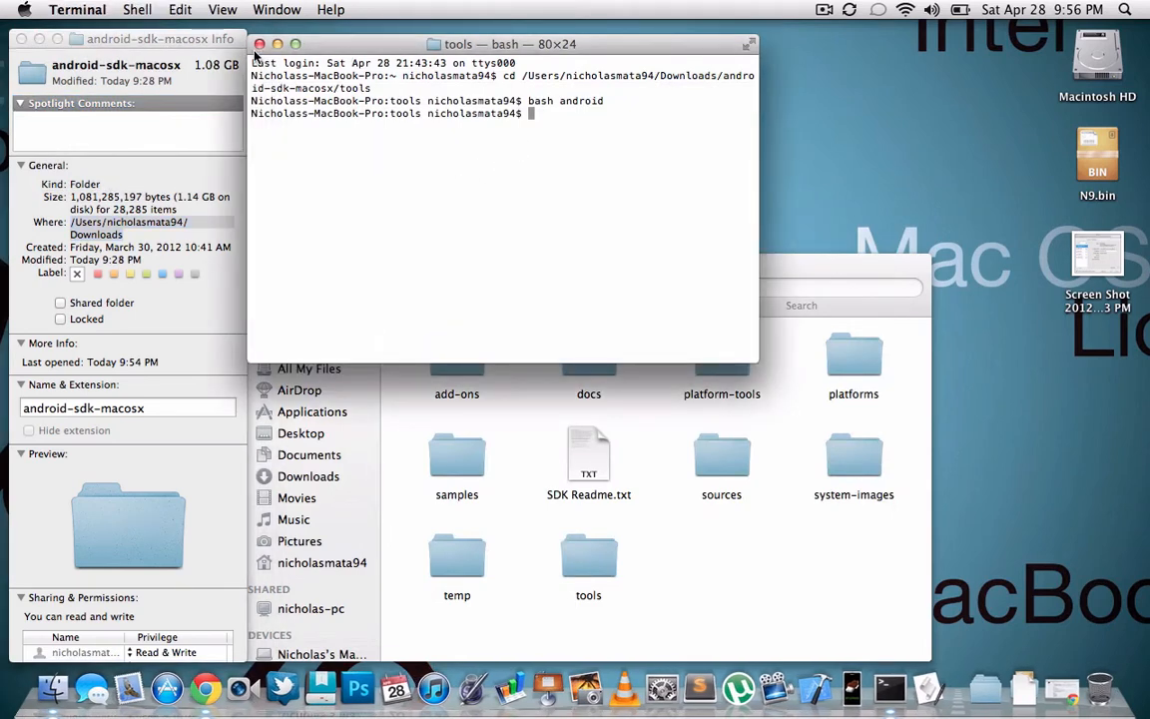
left_click(168, 44)
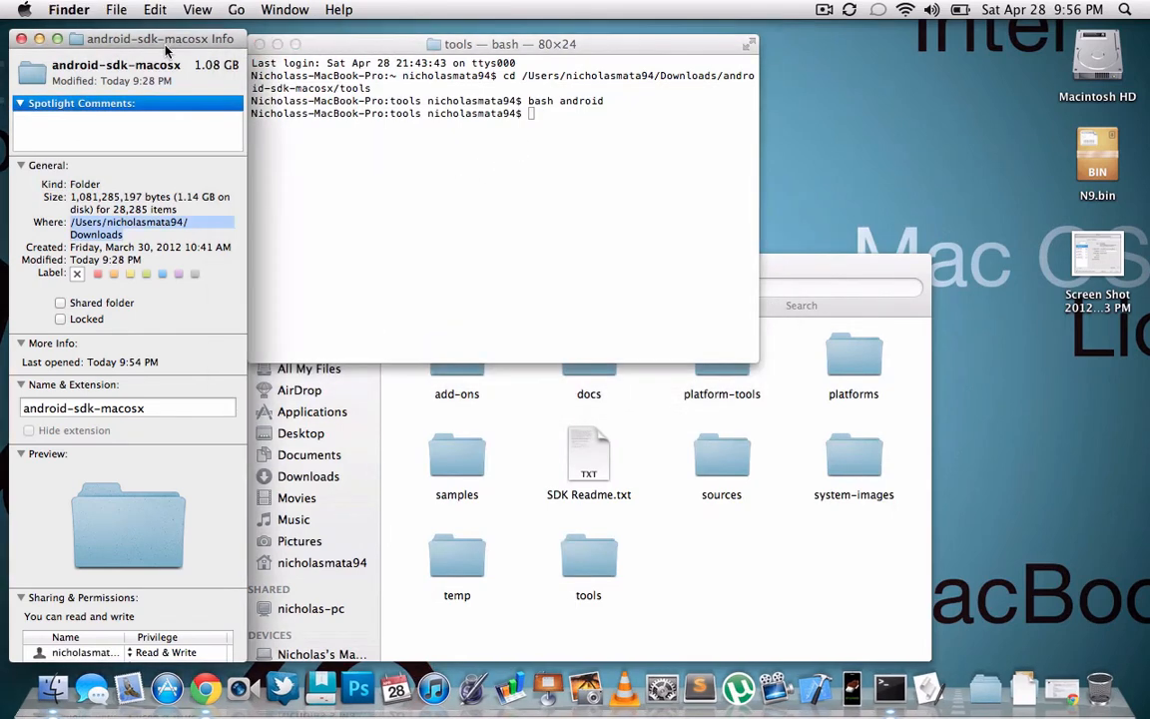
left_click(22, 40)
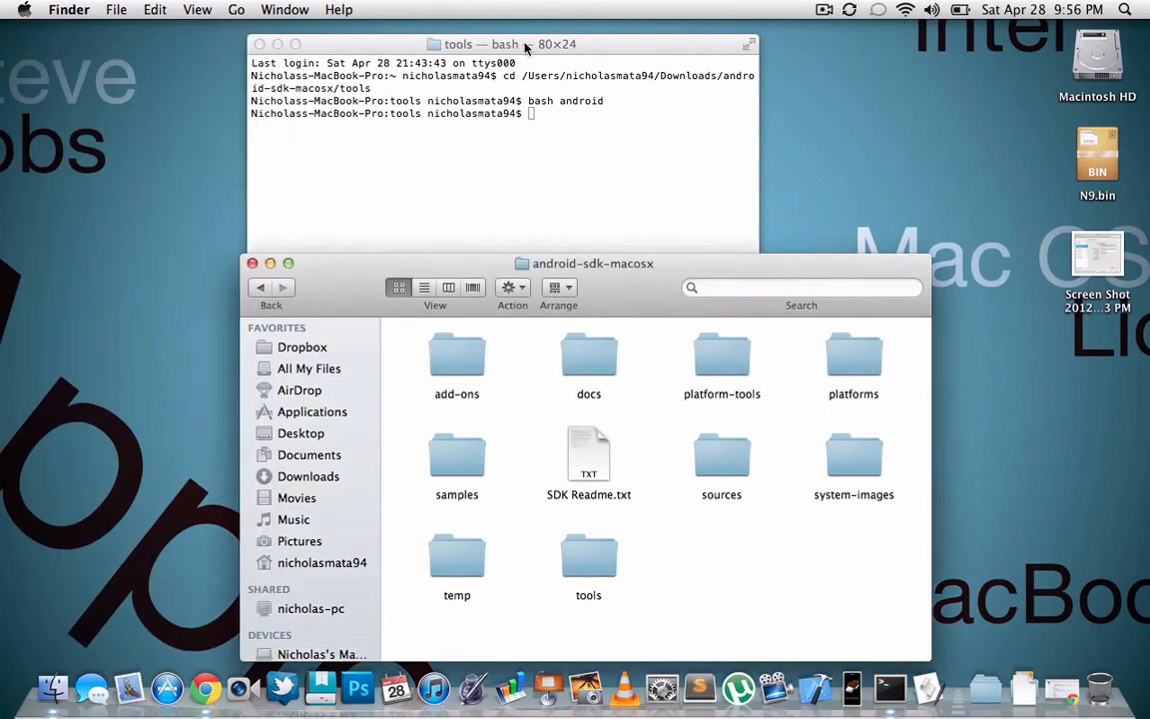
left_click(483, 50)
left_click(735, 572)
Open platform-tools and copy its location path from the Get Info window
double_click(735, 350)
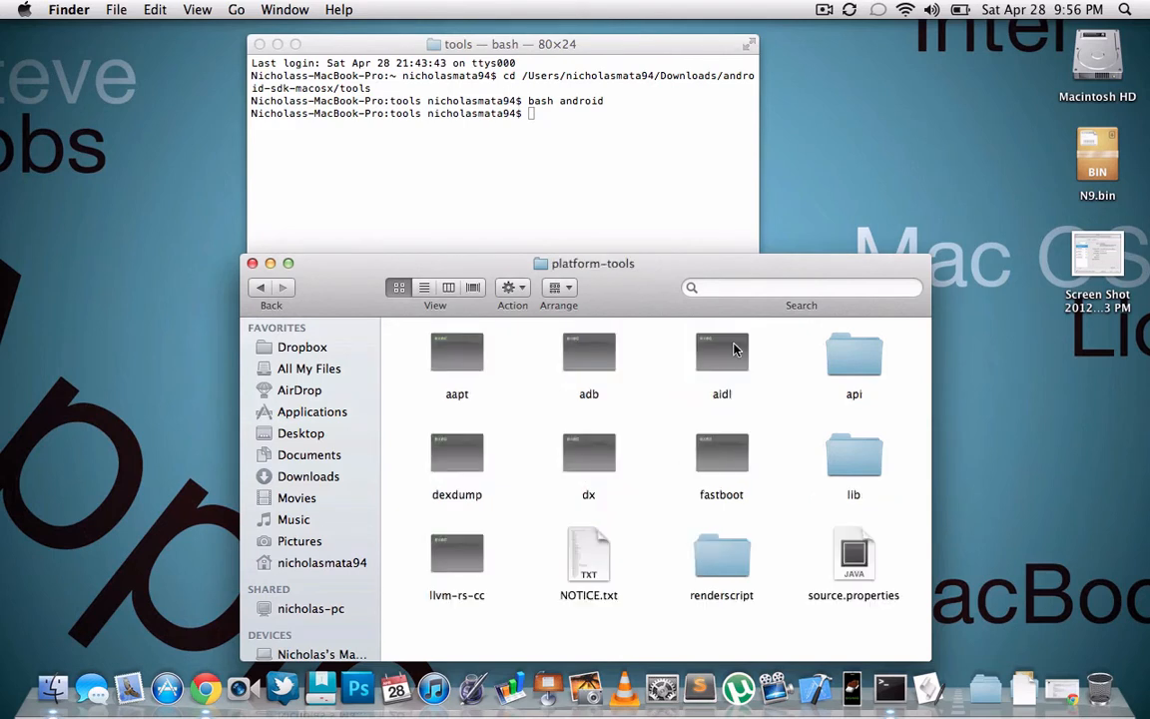
right_click(542, 633)
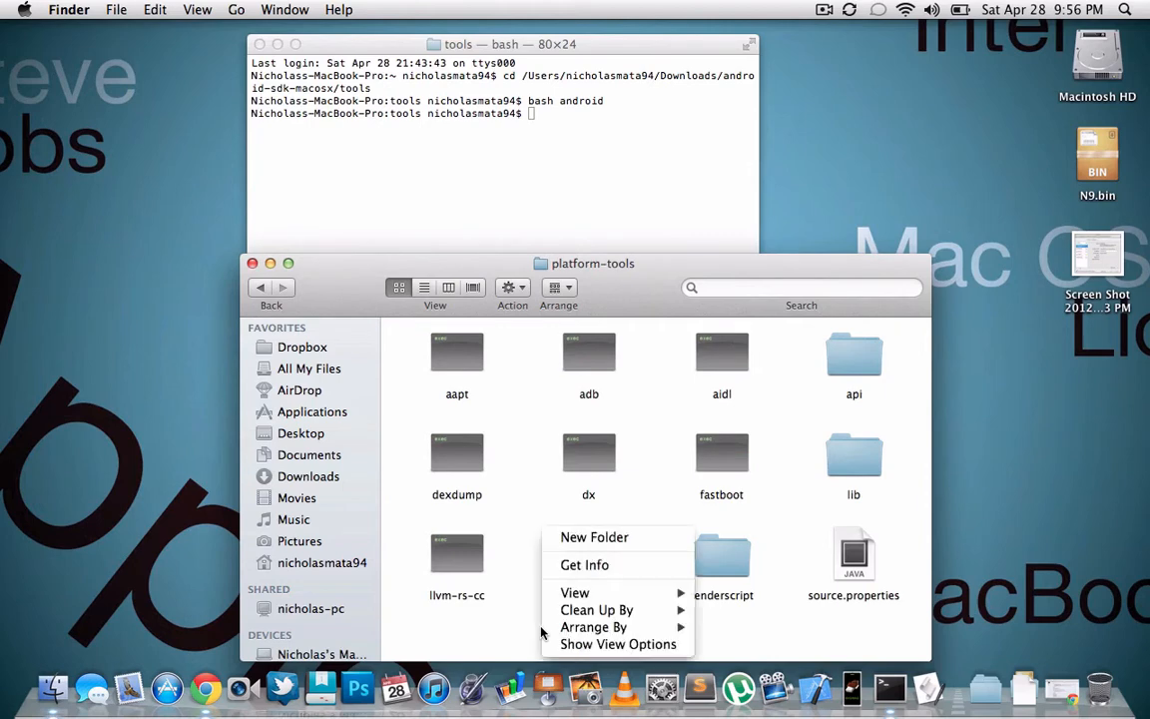
left_click(486, 509)
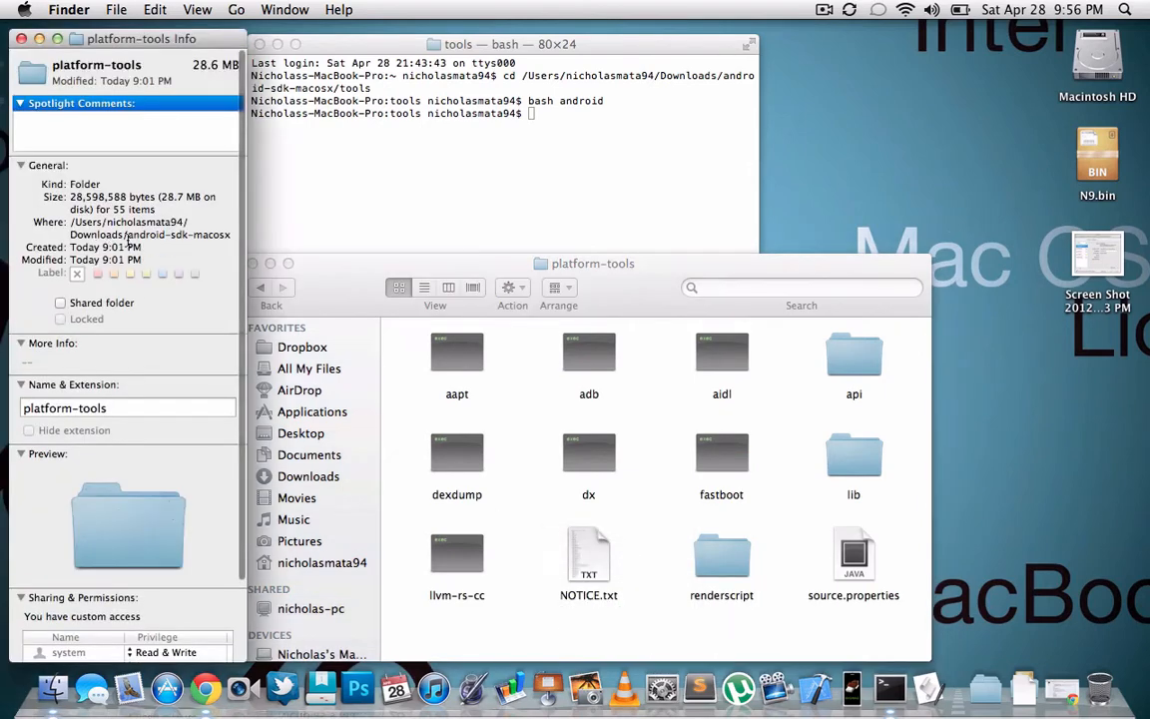
left_click_drag(228, 234, 72, 222)
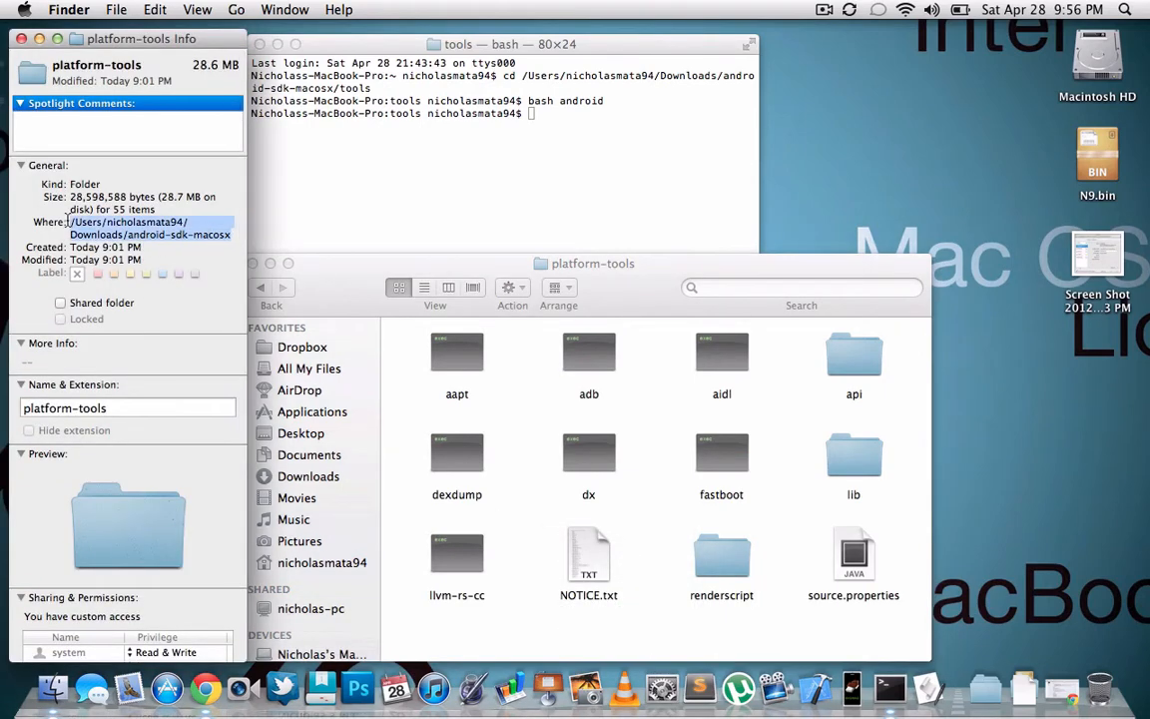
right_click(128, 233)
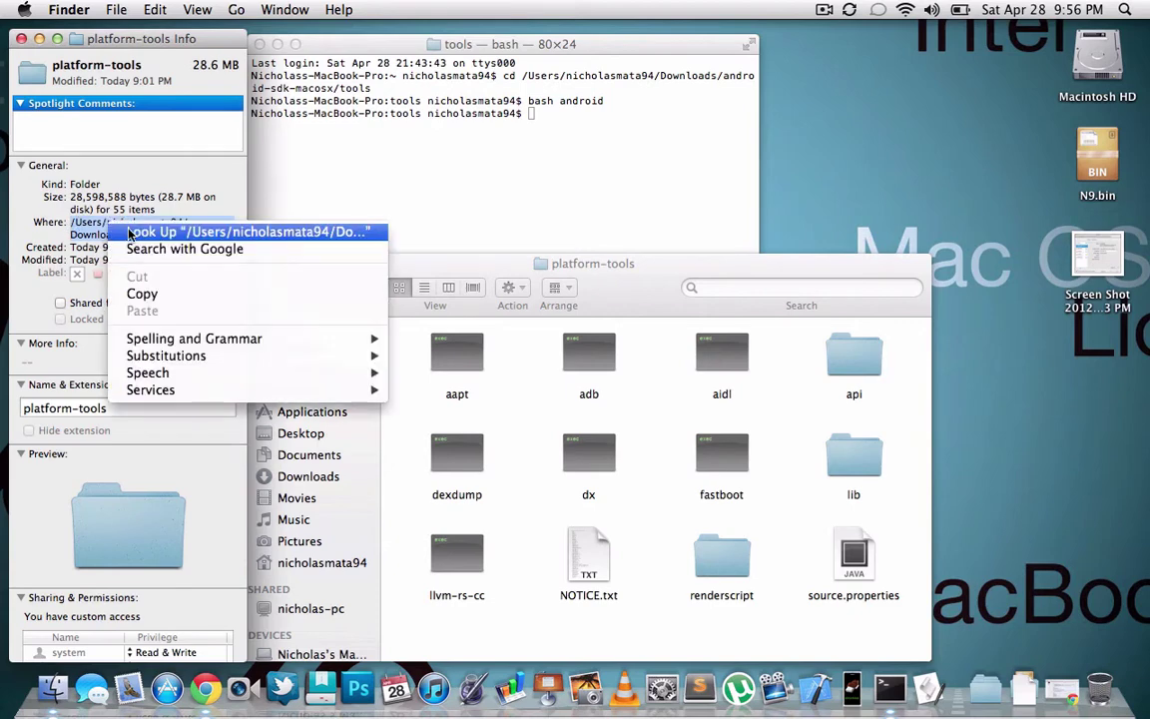
left_click(142, 293)
cd into platform-tools and run './adb devices', listing 192.168.2.15:5039
left_click(477, 153)
type("cd")
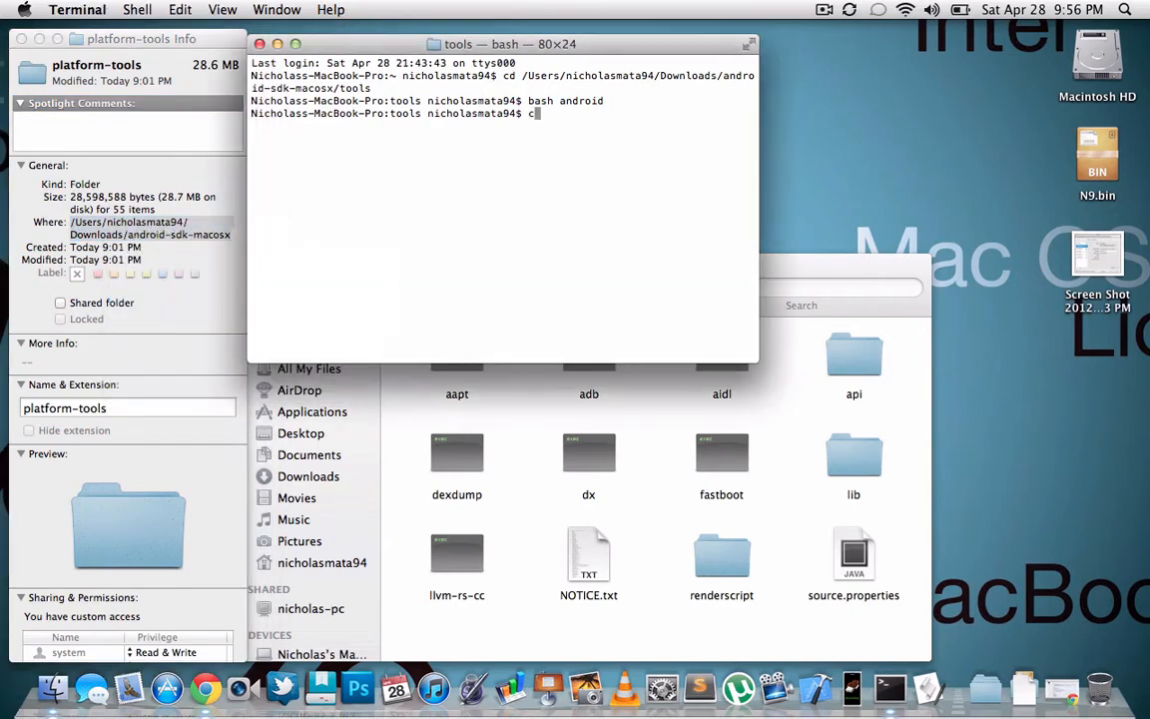
key("super+v")
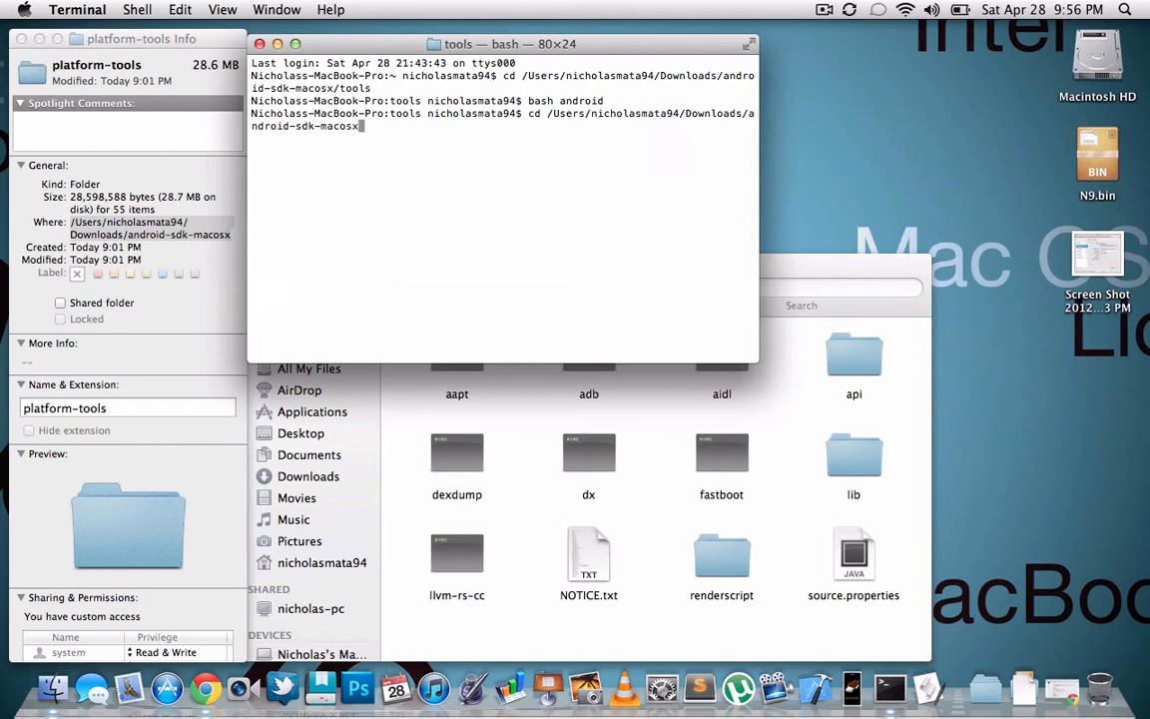
type("/")
type("plat")
type("form-to")
type("ols")
key("Return")
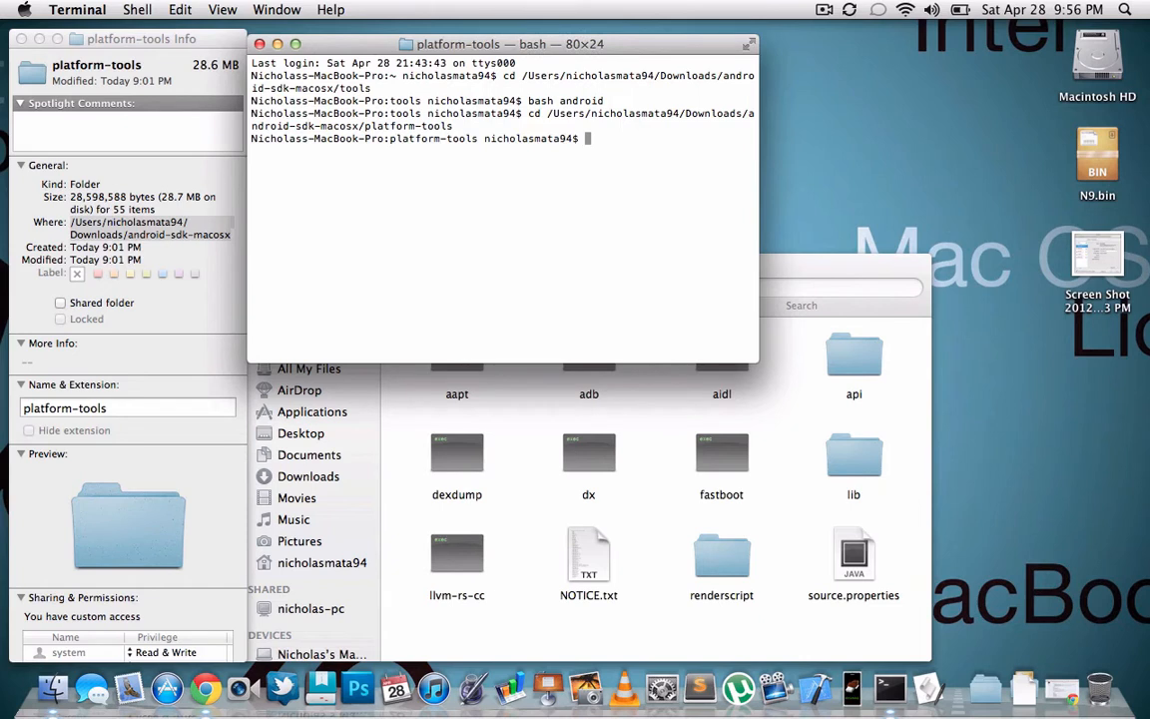
type(".")
type("/adb")
type(" devices")
key("Return")
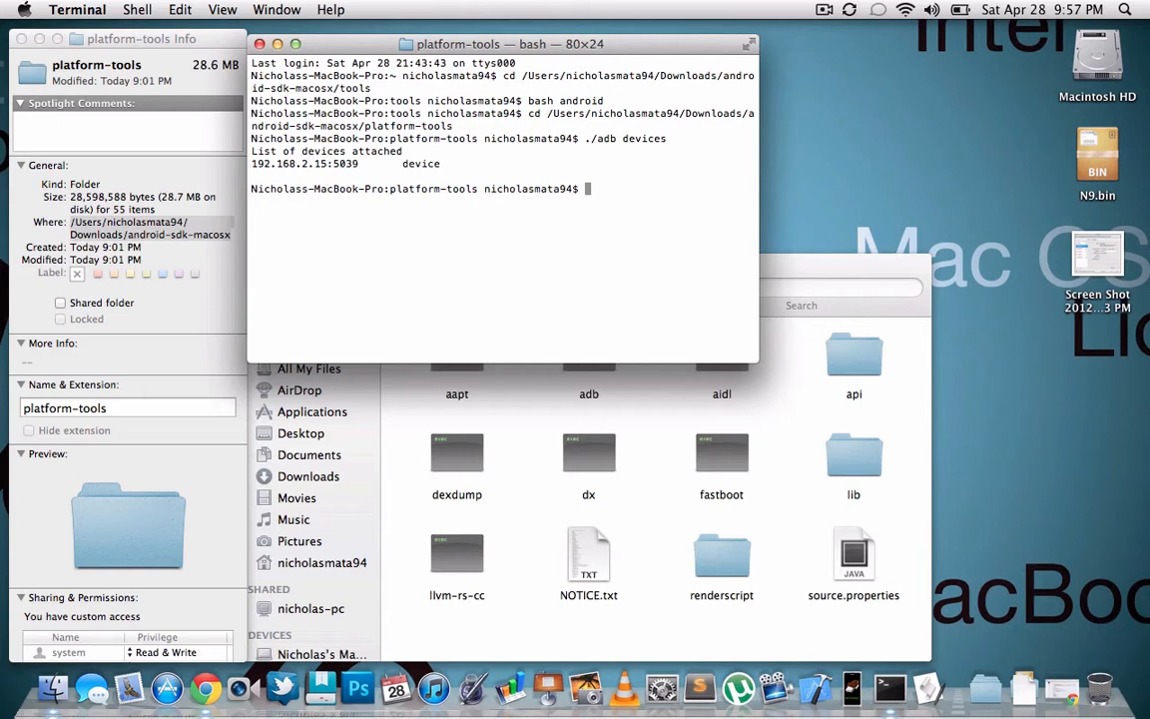
type("sudo")
Fix the mistyped command, run 'sudo tcsh' and enter the password for a root shell
key("BackSpace")
type("t")
type("sch")
key("Left")
key("Left")
key("Left")
key("Right")
key("Right")
key("Right")
key("Right")
key("BackSpace")
key("BackSpace")
key("BackSpace")
key("BackSpace")
key("BackSpace")
key("BackSpace")
key("BackSpace")
key("BackSpace")
key("BackSpace")
key("Up")
key("Up")
key("Up")
key("Up")
key("Down")
key("Down")
key("Down")
key("Return")
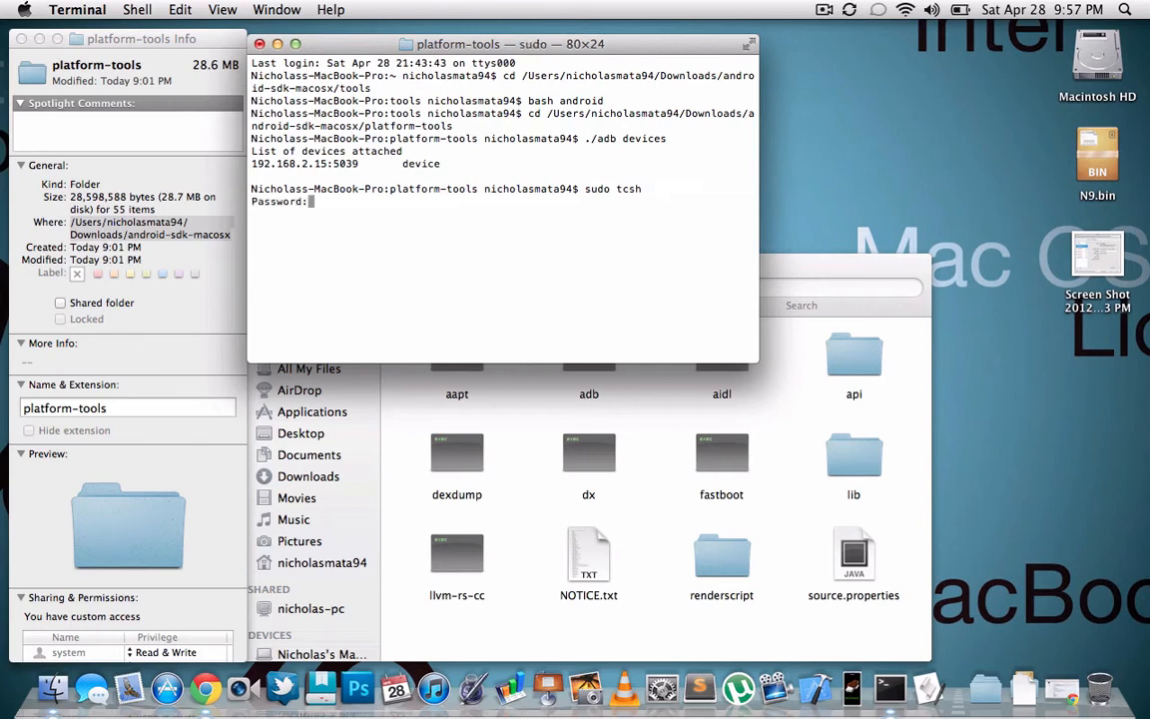
key("Return")
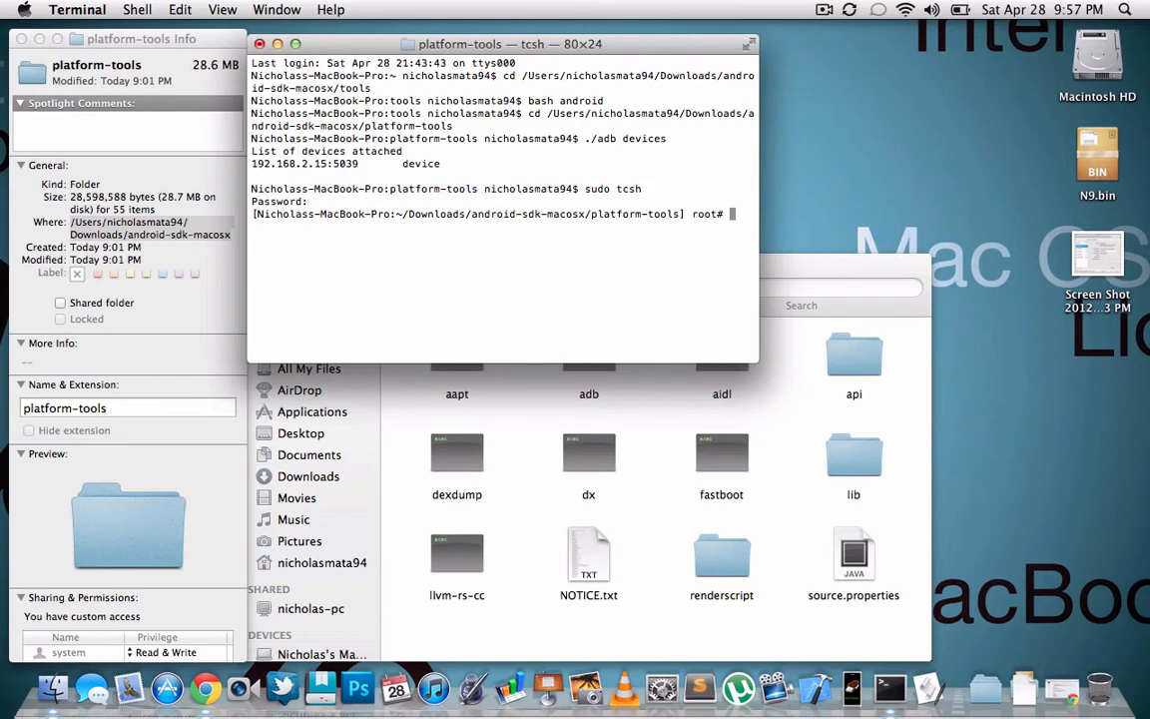
type("cd /Users/nicholasmata94/Downloads/android-sdk-macosx")
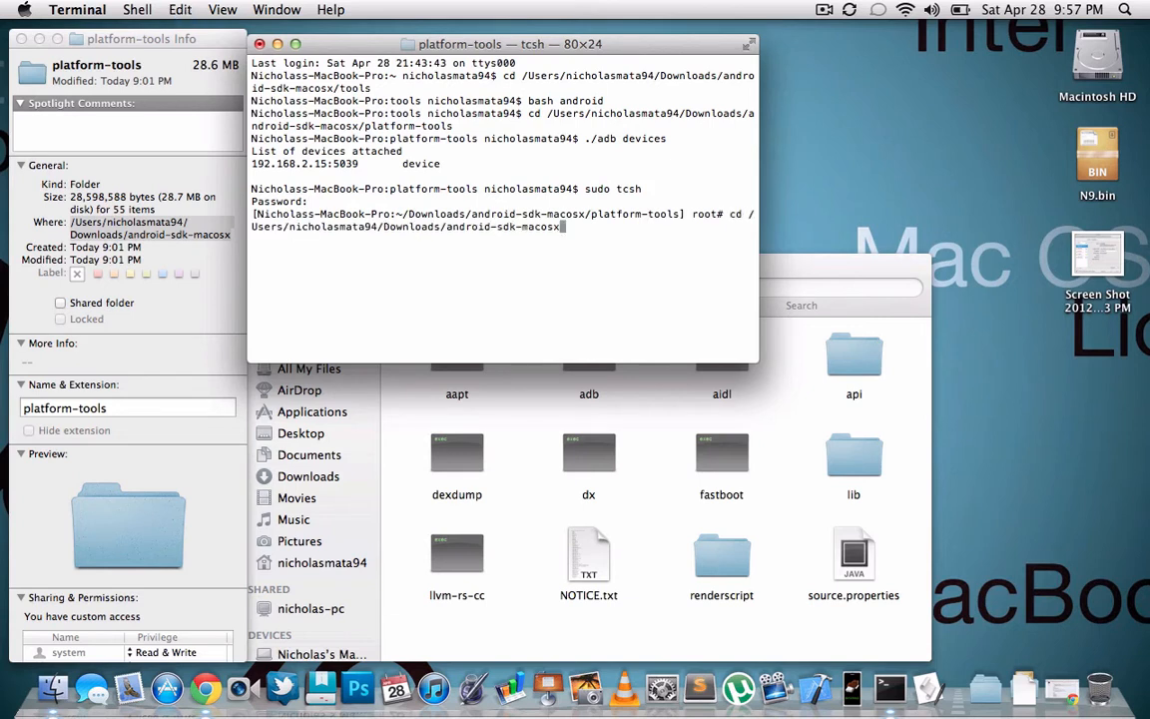
type("/platf")
type("orm-to")
type("ols")
cd to platform-tools as root and run './adb devices', again listing 192.168.2.15:5039
key("Return")
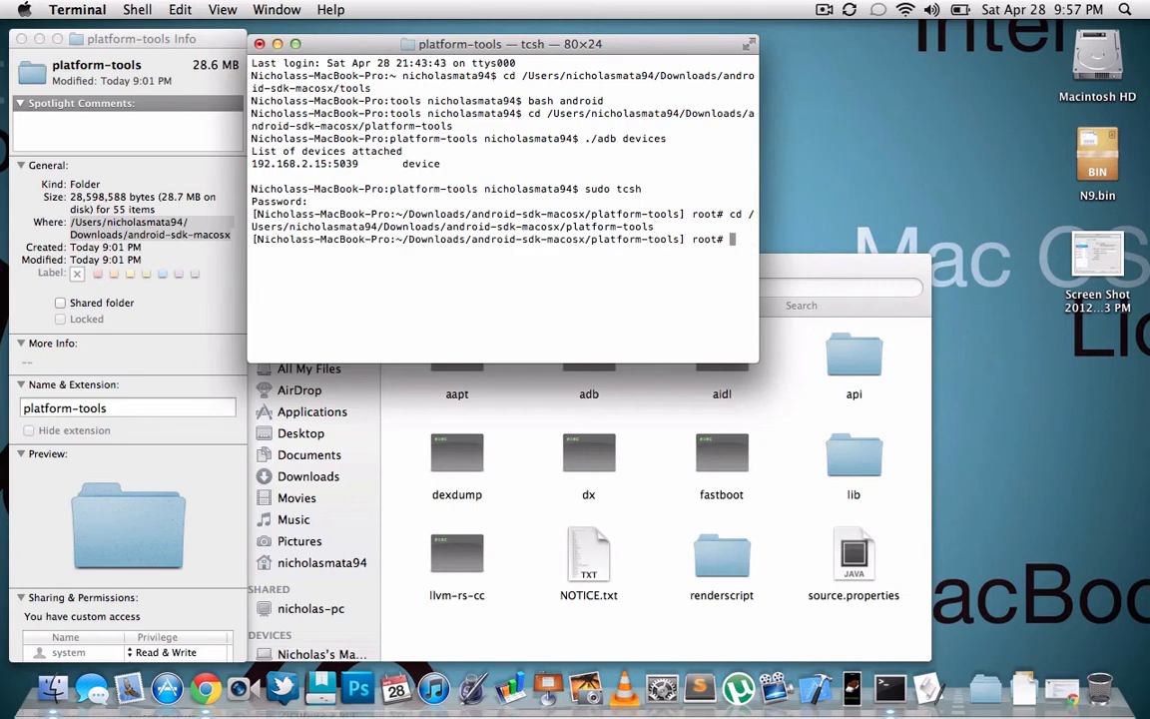
key("Up")
key("Down")
type("./adb")
type(" devices")
key("Return")
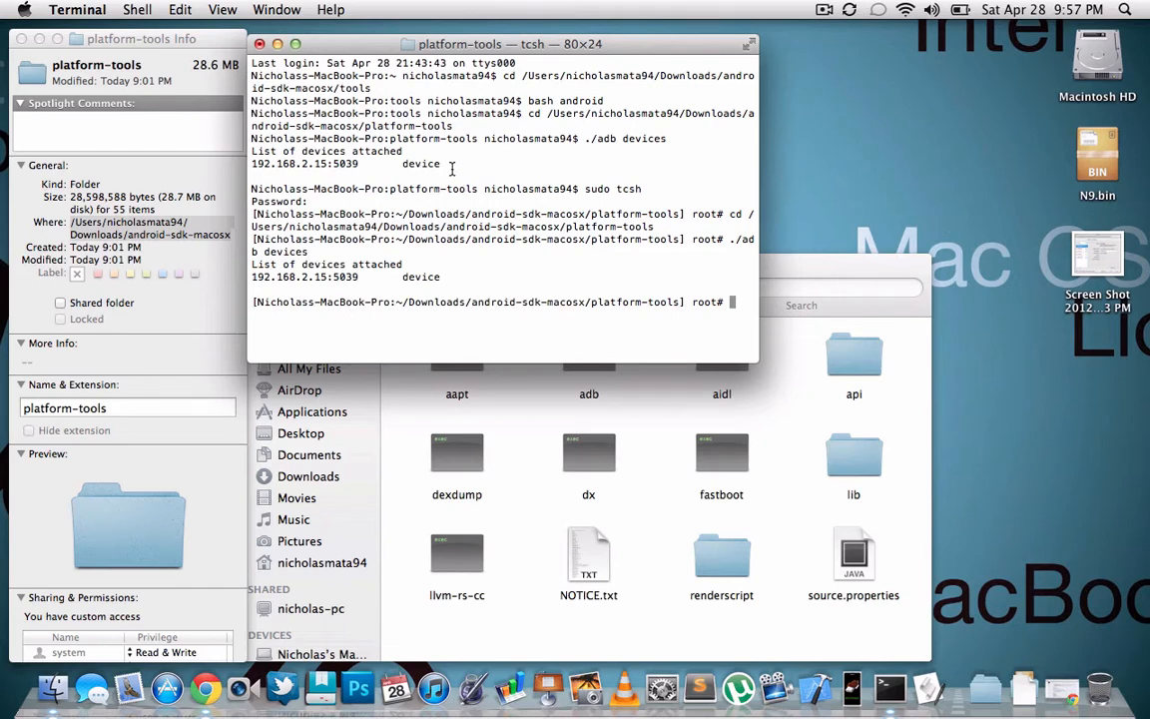
Compare the two device listings, then open Network preferences from the Wi-Fi menu
left_click_drag(443, 164, 250, 137)
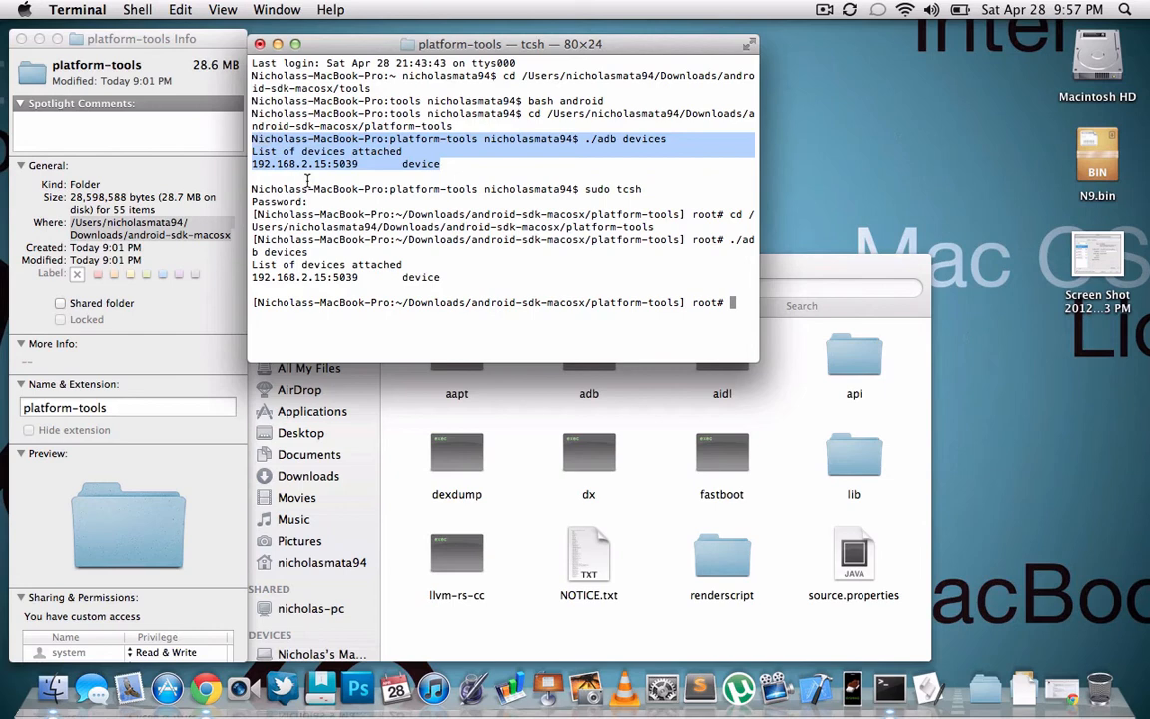
left_click_drag(441, 276, 375, 276)
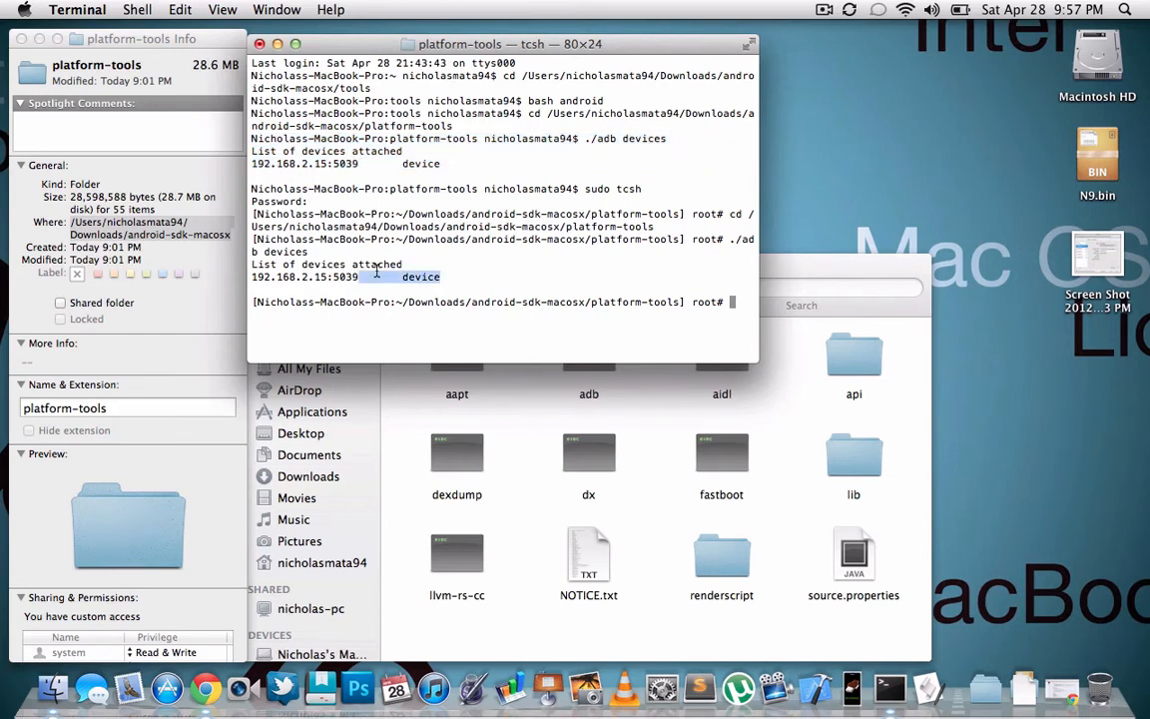
left_click(359, 246)
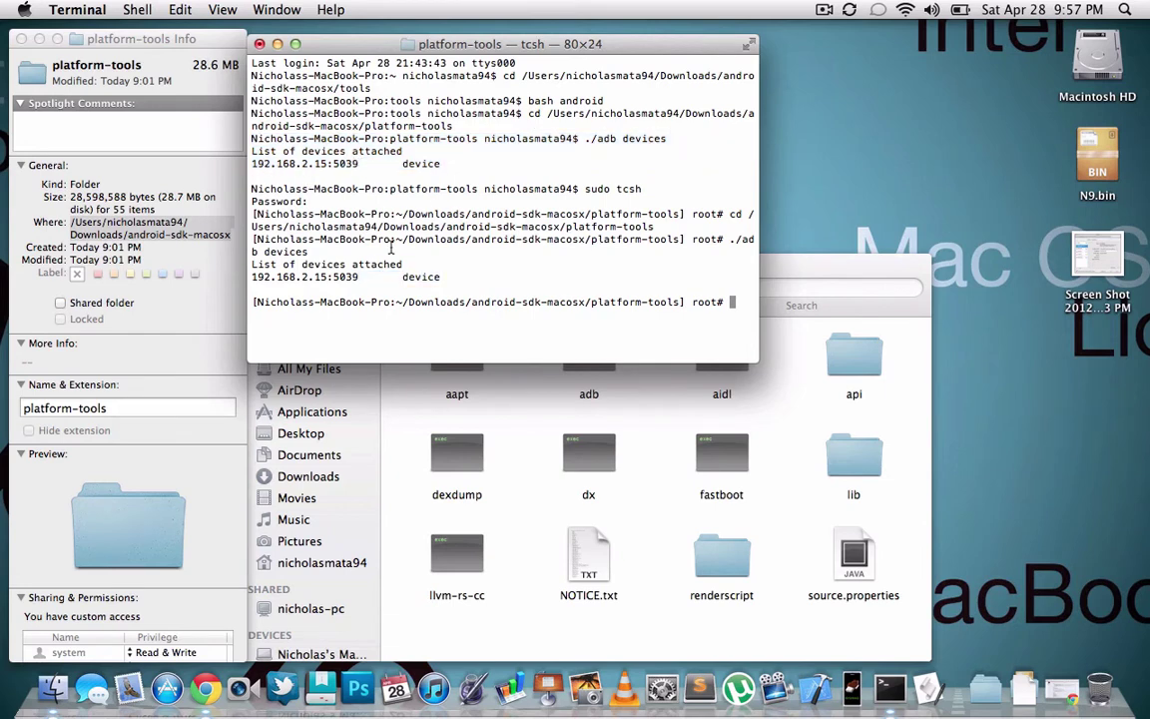
left_click(905, 10)
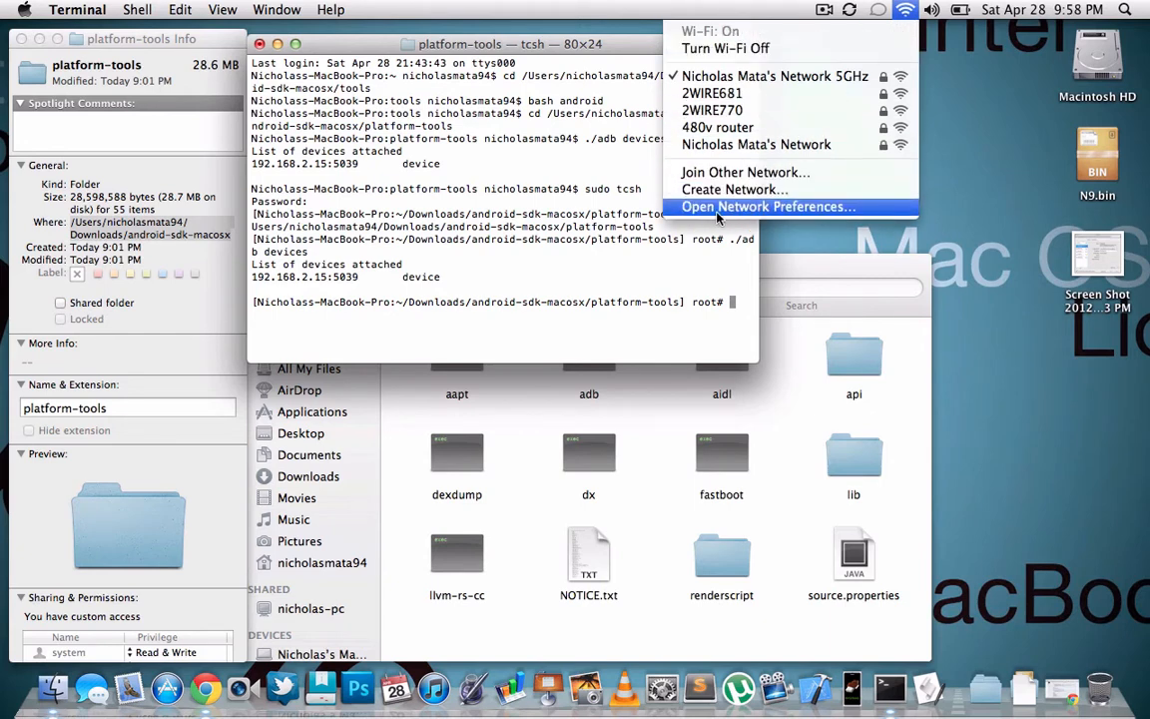
left_click(717, 207)
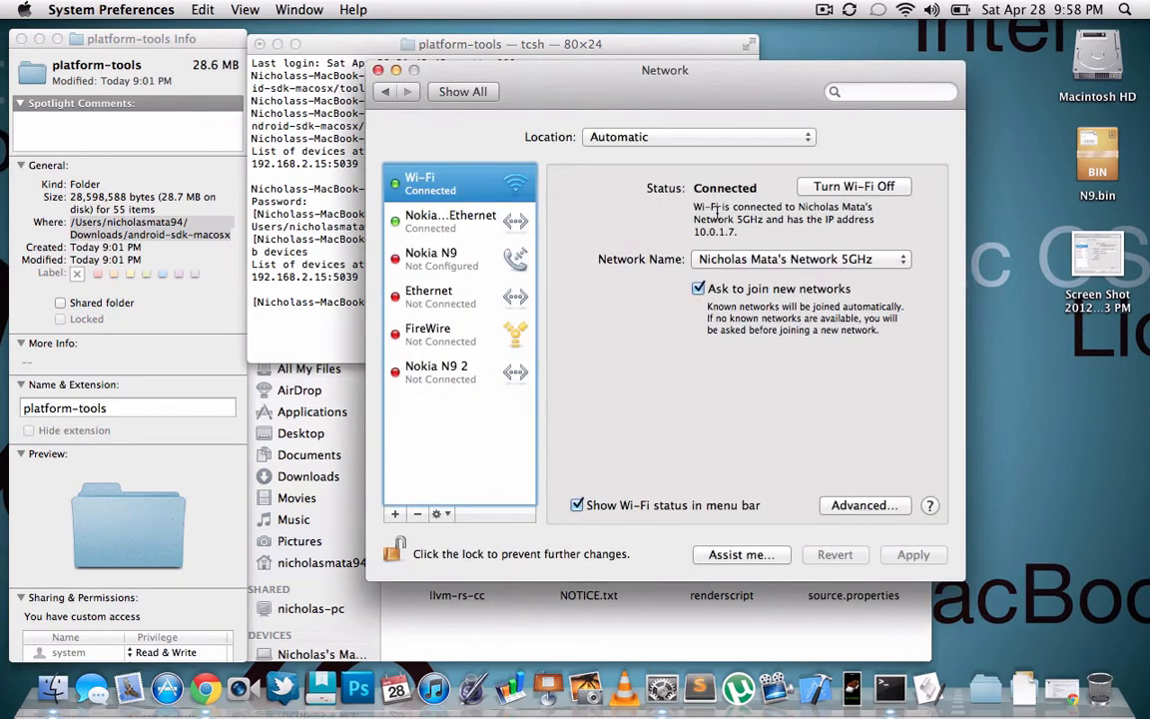
Remove the old Nokia Ethernet service and start adding a Nokia N9 RNDIS/Ethernet service
left_click(410, 215)
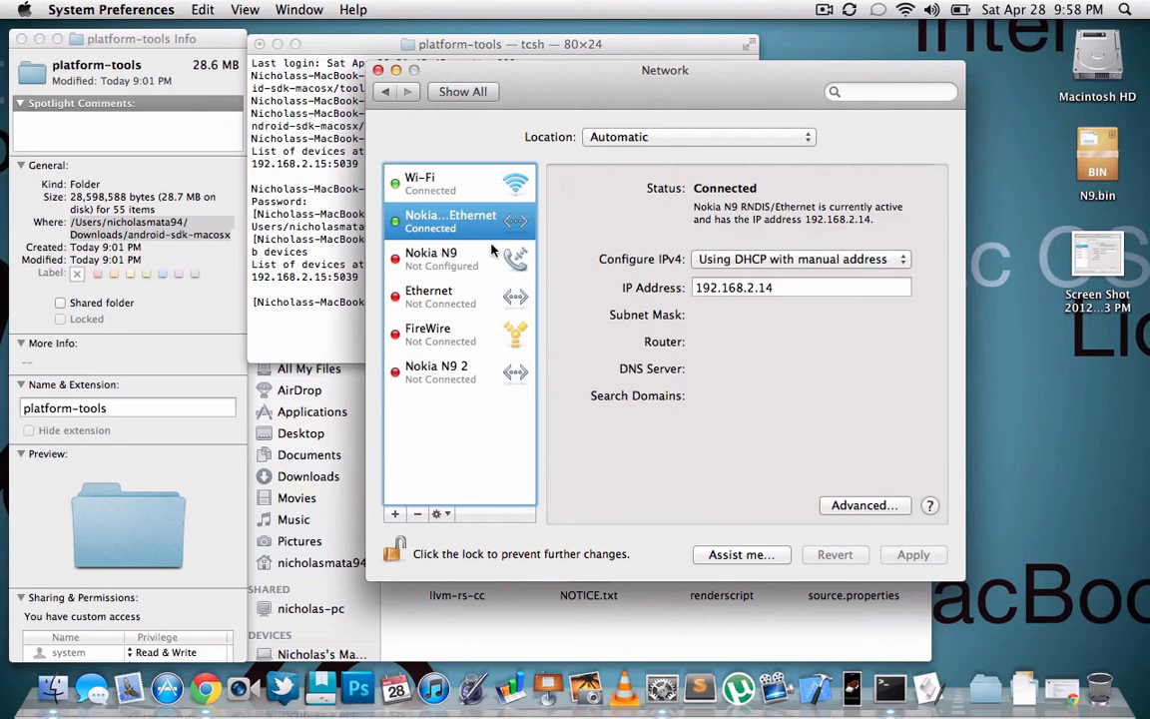
left_click(417, 513)
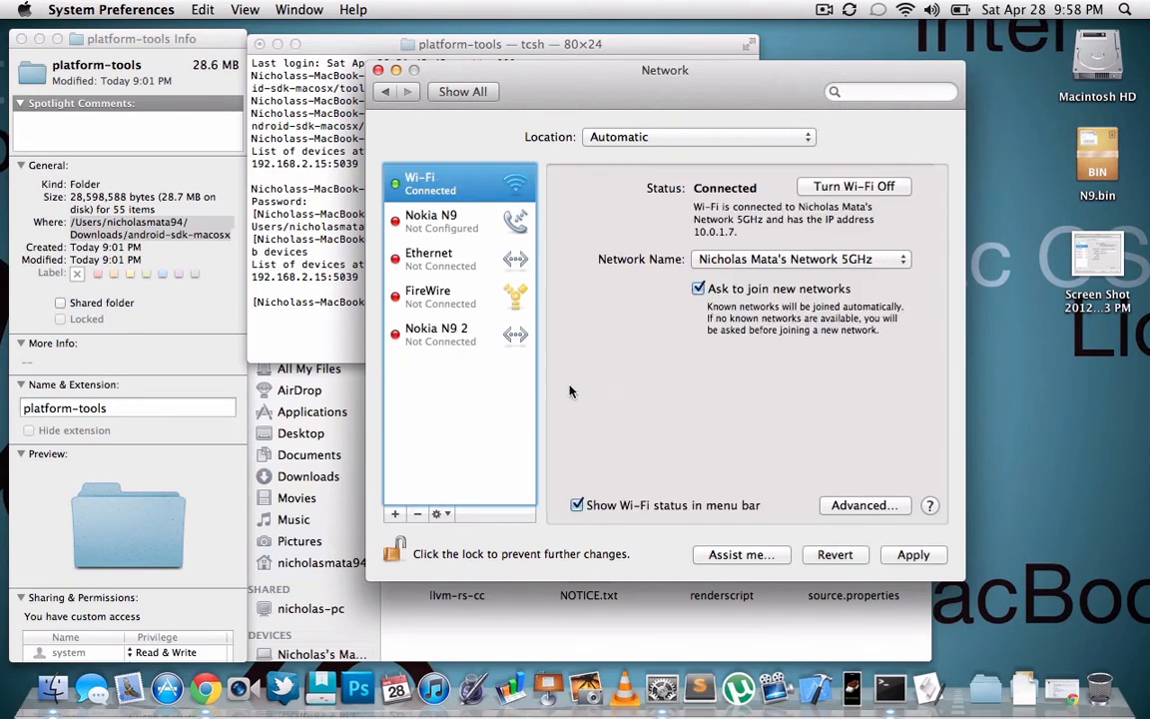
left_click(395, 513)
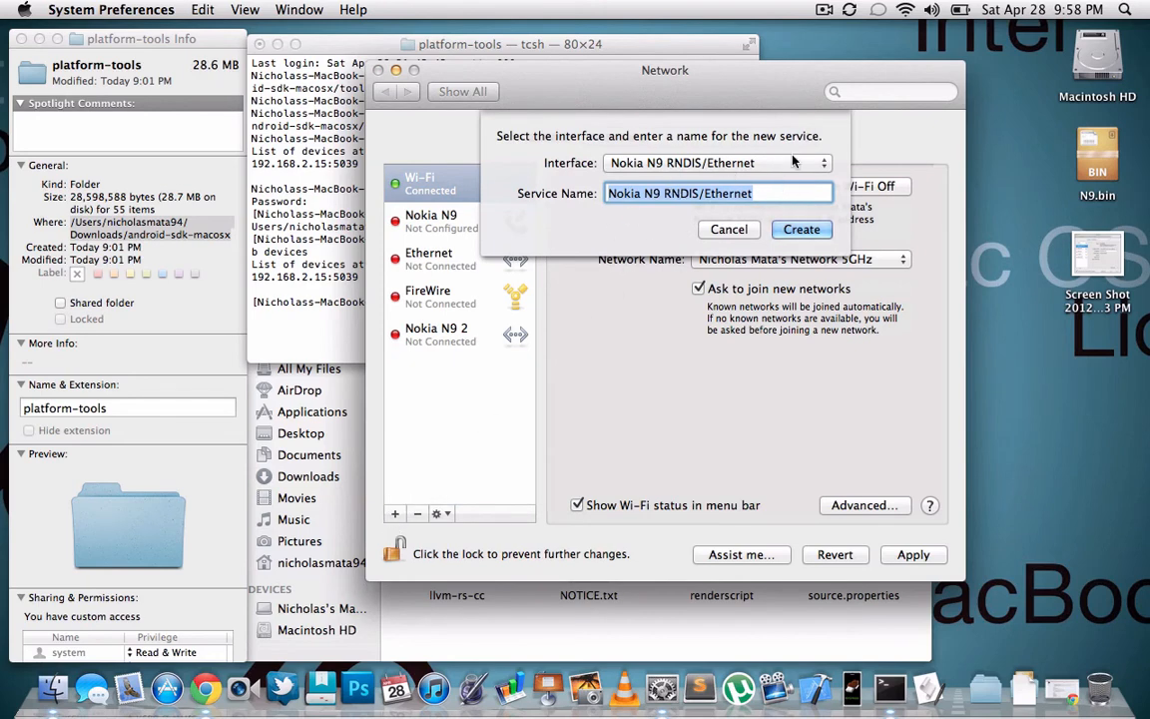
Create the service using DHCP with manual address 192.168.2.14, apply, confirm it connects and close Network
left_click(799, 231)
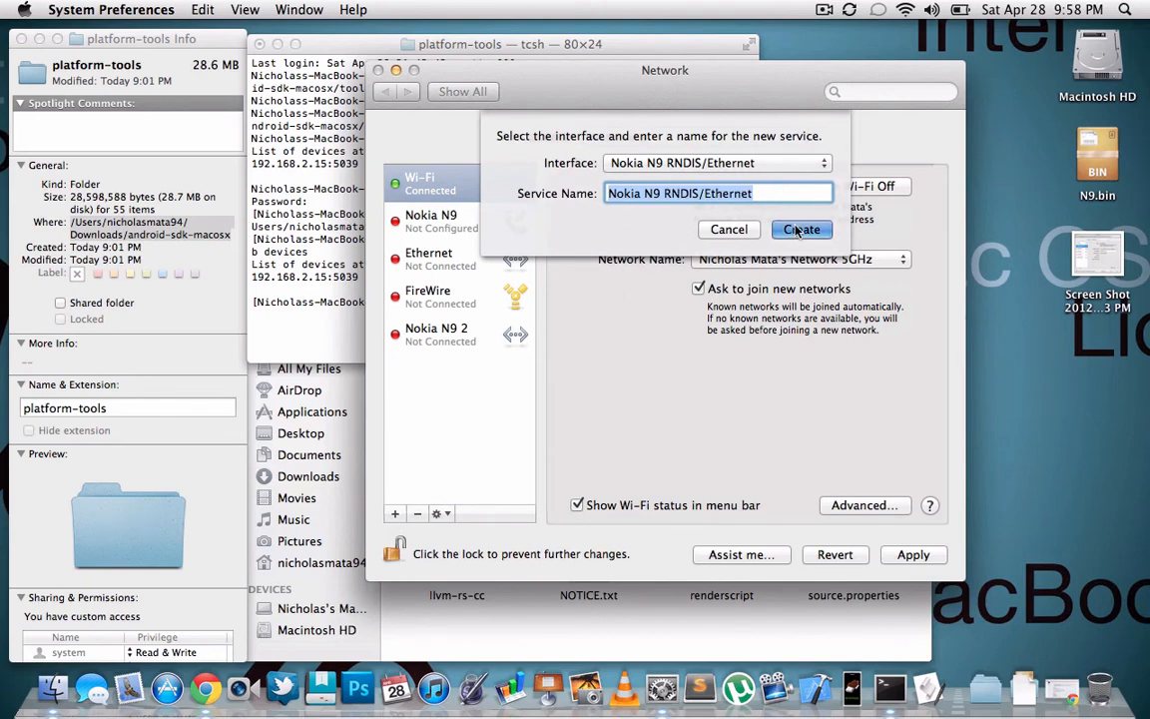
left_click(749, 259)
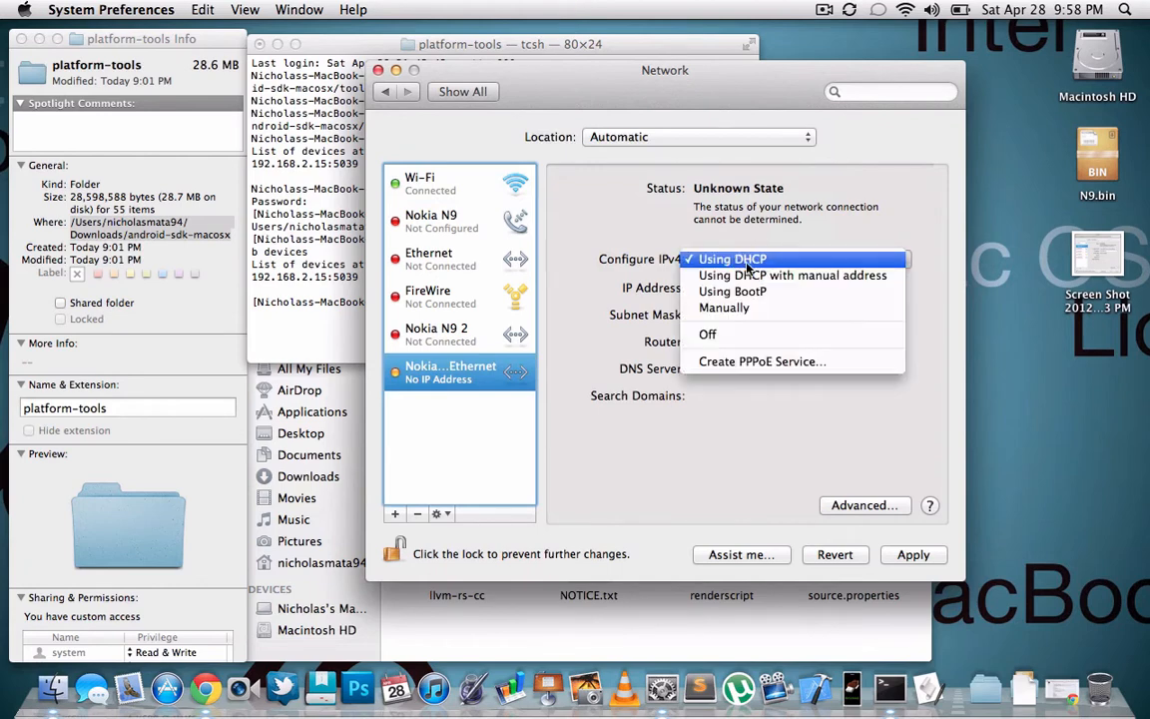
left_click(759, 276)
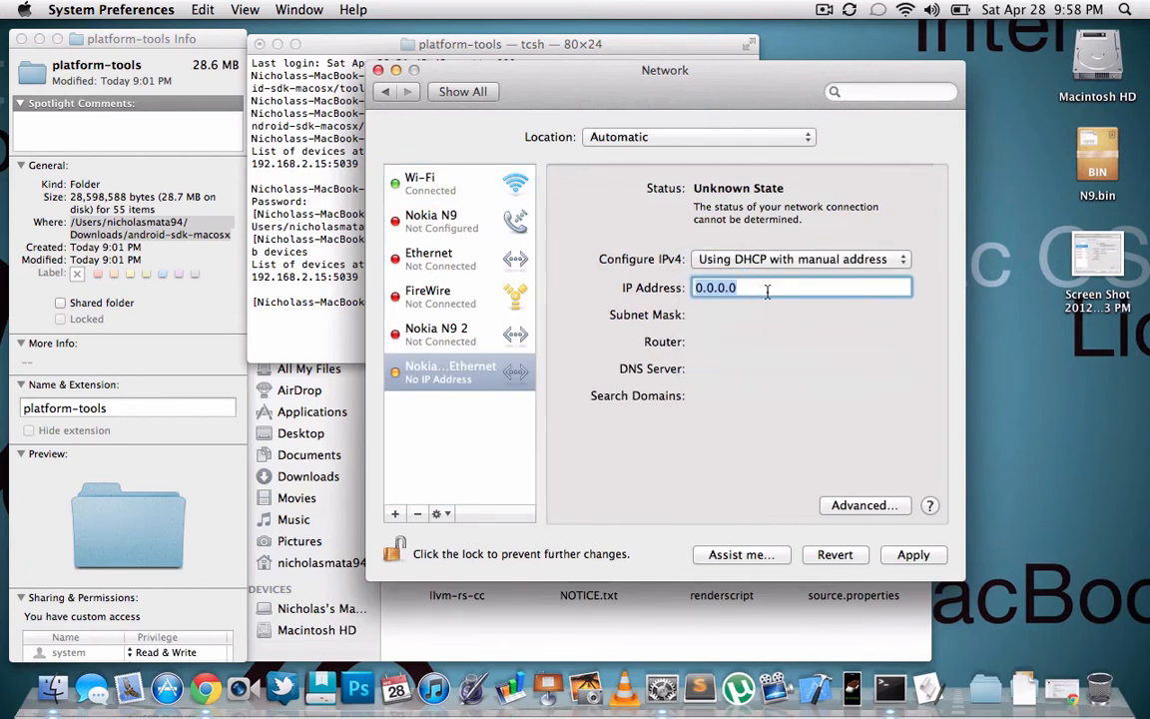
key("BackSpace")
type("192")
type(".168")
type(".2.1")
type("4")
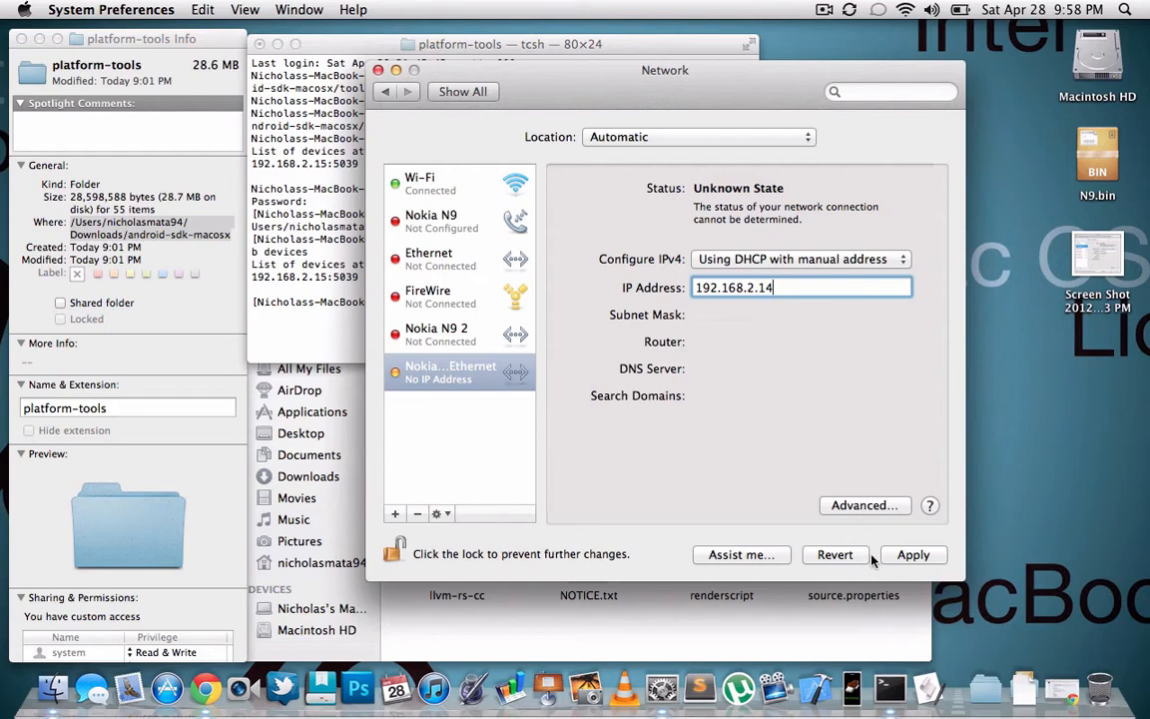
left_click(913, 555)
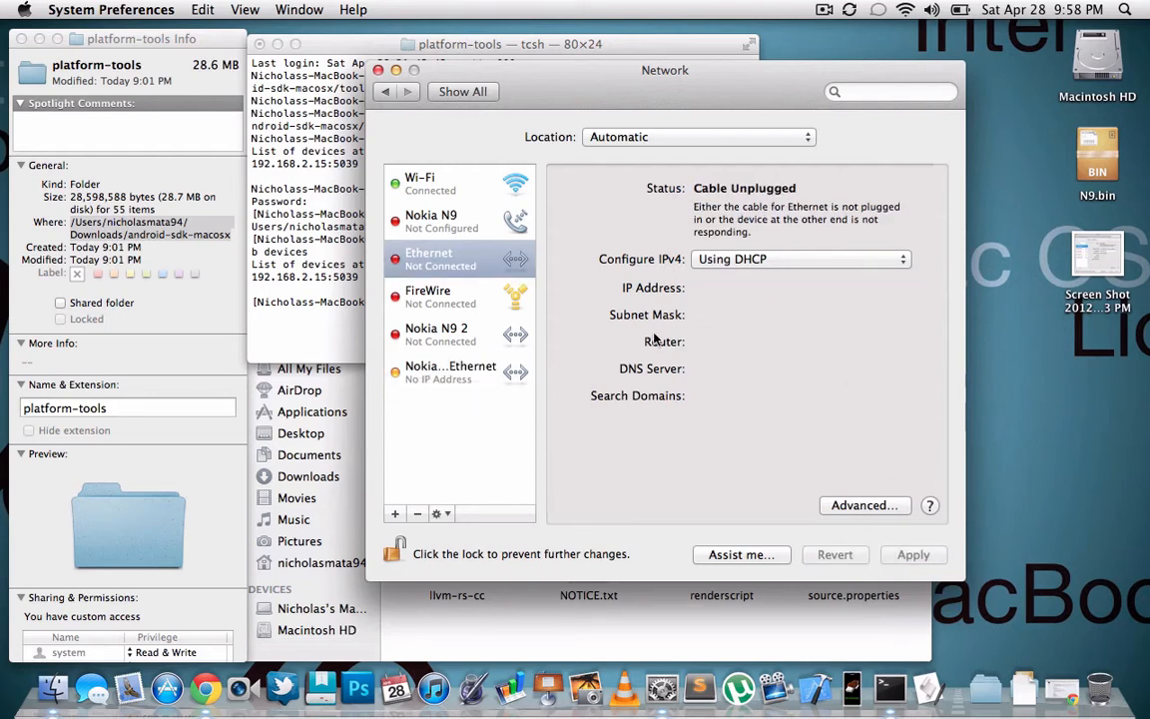
left_click(414, 218)
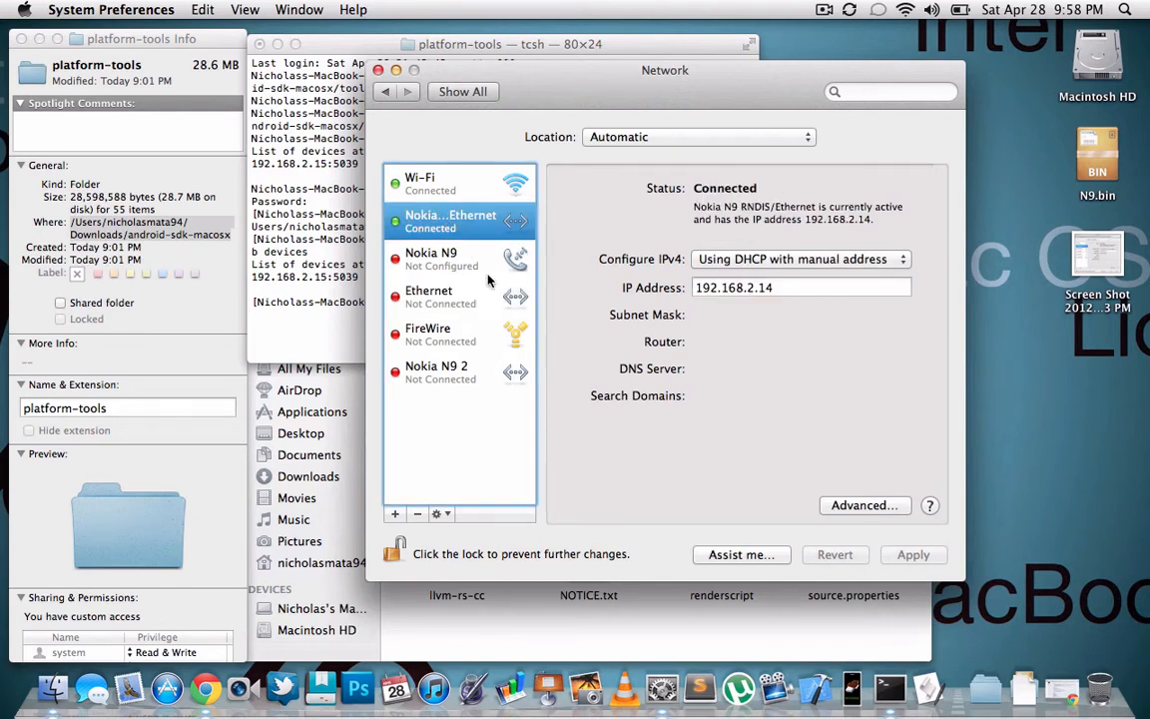
left_click(378, 73)
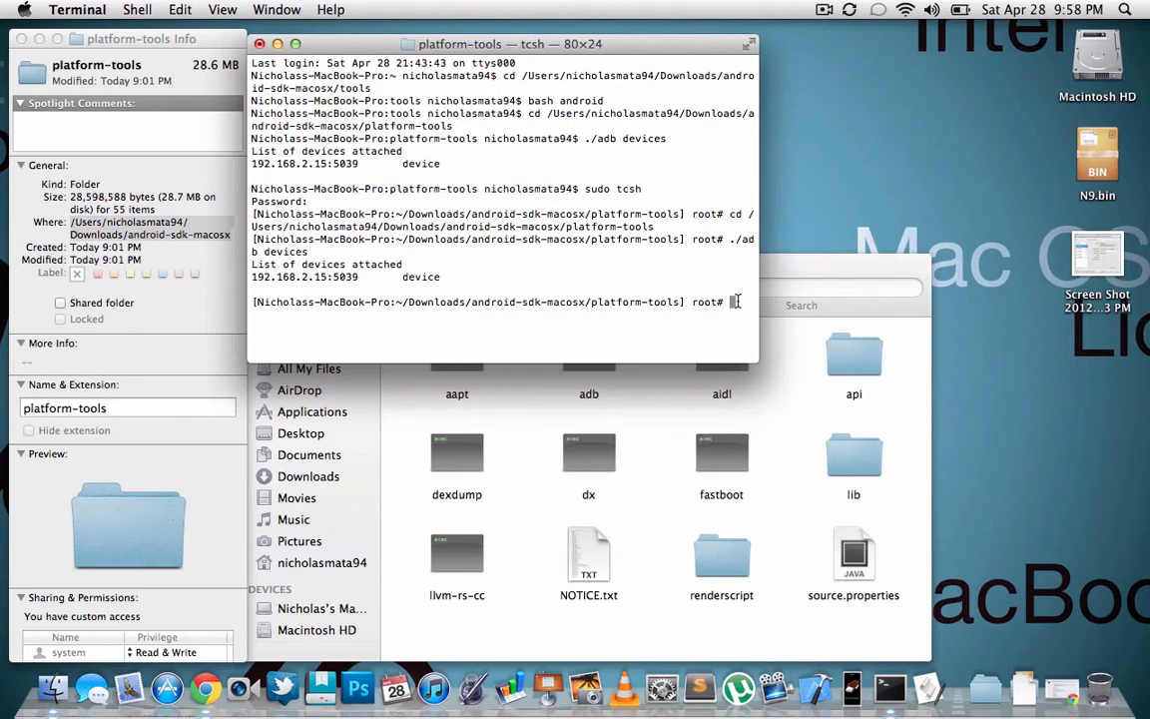
Run './adb connect 192.168.2.15:5039', which reports already connected
key("Up")
key("BackSpace")
key("BackSpace")
key("BackSpace")
type("connect ")
type("1")
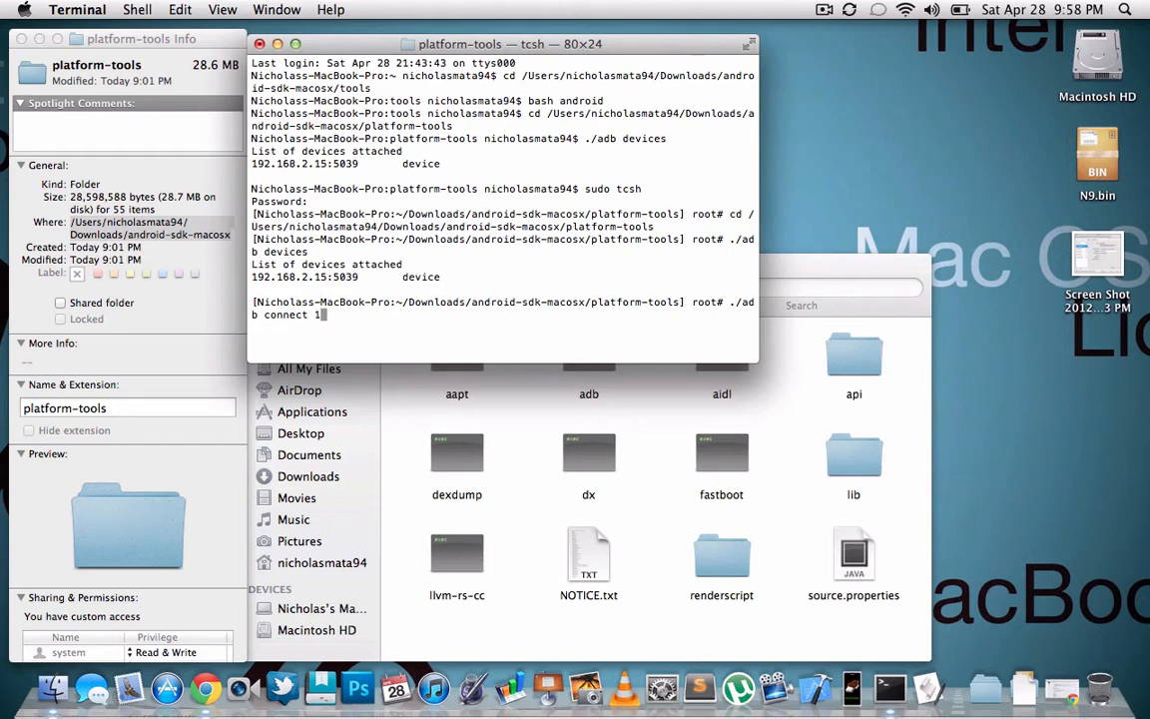
type("92.")
type("168")
type(".2.1")
type("5")
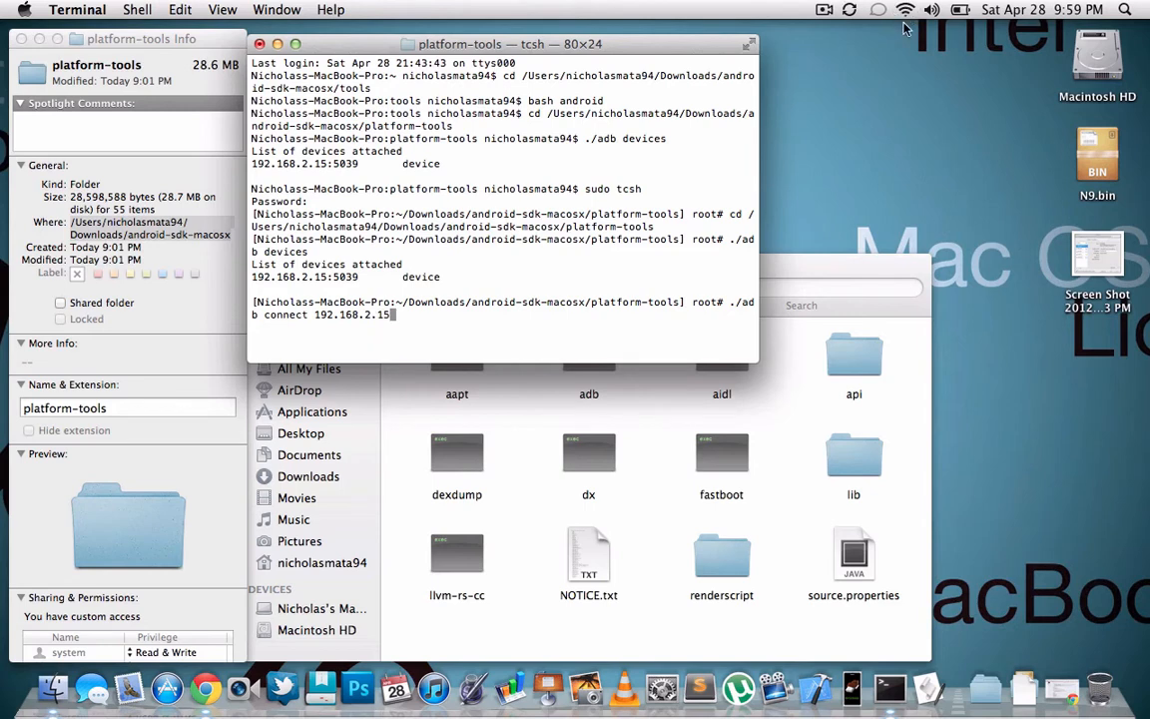
type(":")
type("5")
type("039")
key("Return")
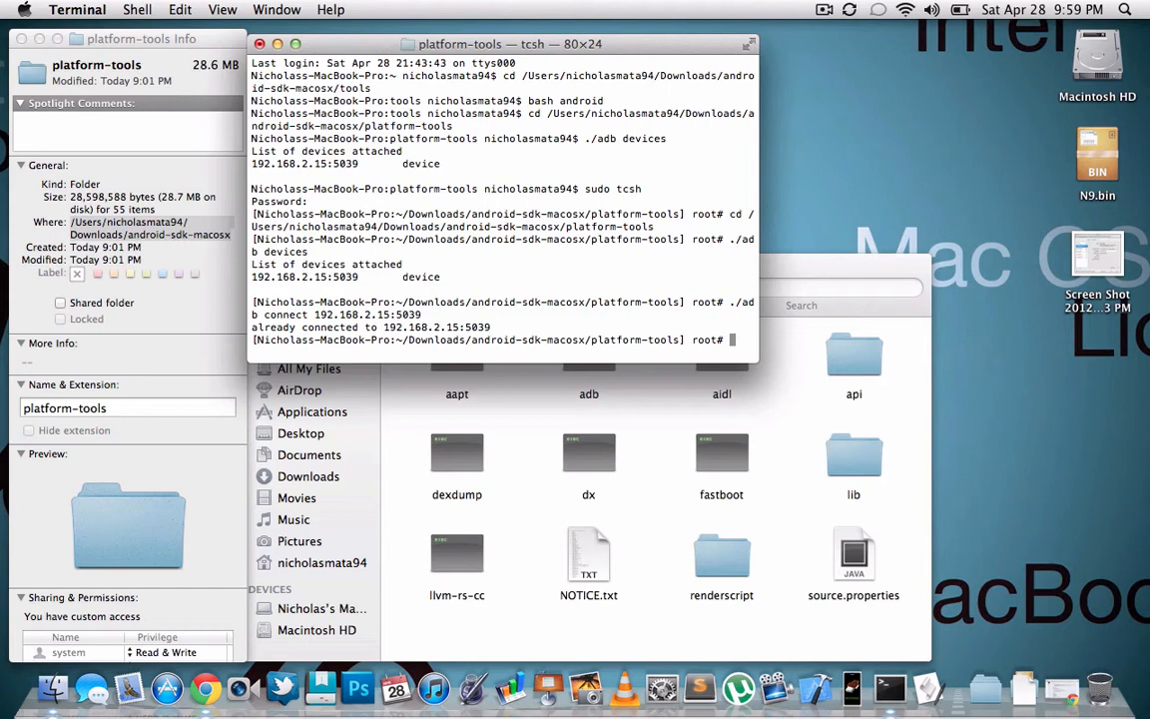
Recall the previous adb command and trim it down to start './adb install'
key("Up")
key("BackSpace")
key("BackSpace")
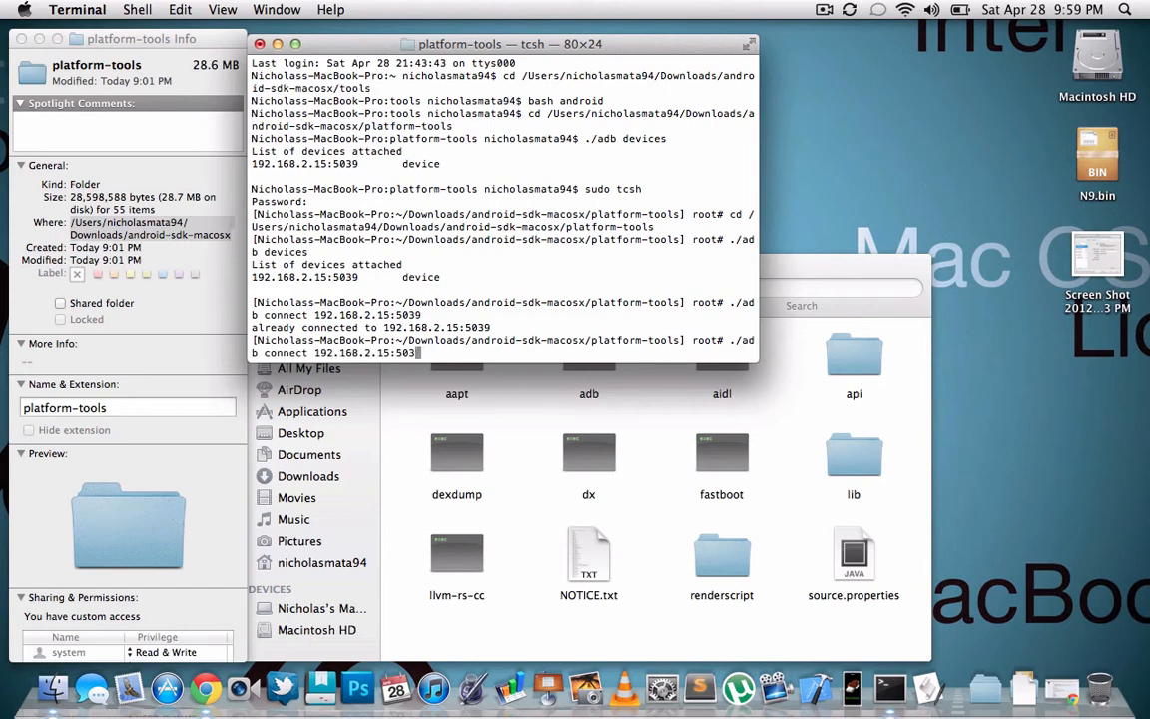
key("BackSpace")
key("BackSpace")
key("BackSpace")
key("BackSpace")
key("BackSpace")
key("BackSpace")
key("BackSpace")
key("BackSpace")
key("BackSpace")
key("BackSpace")
key("BackSpace")
key("BackSpace")
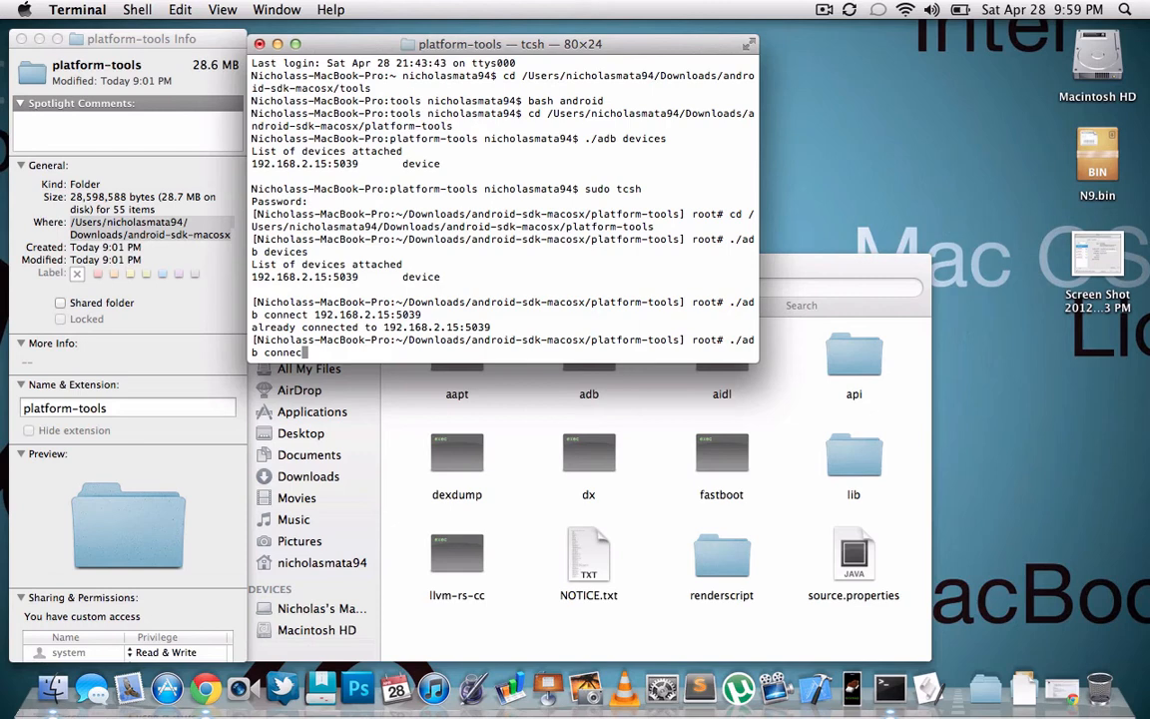
key("BackSpace")
key("BackSpace")
key("BackSpace")
key("BackSpace")
key("BackSpace")
type("instal")
type("l")
In Finder, show the Downloads folder's Info and select its location path
left_click(704, 280)
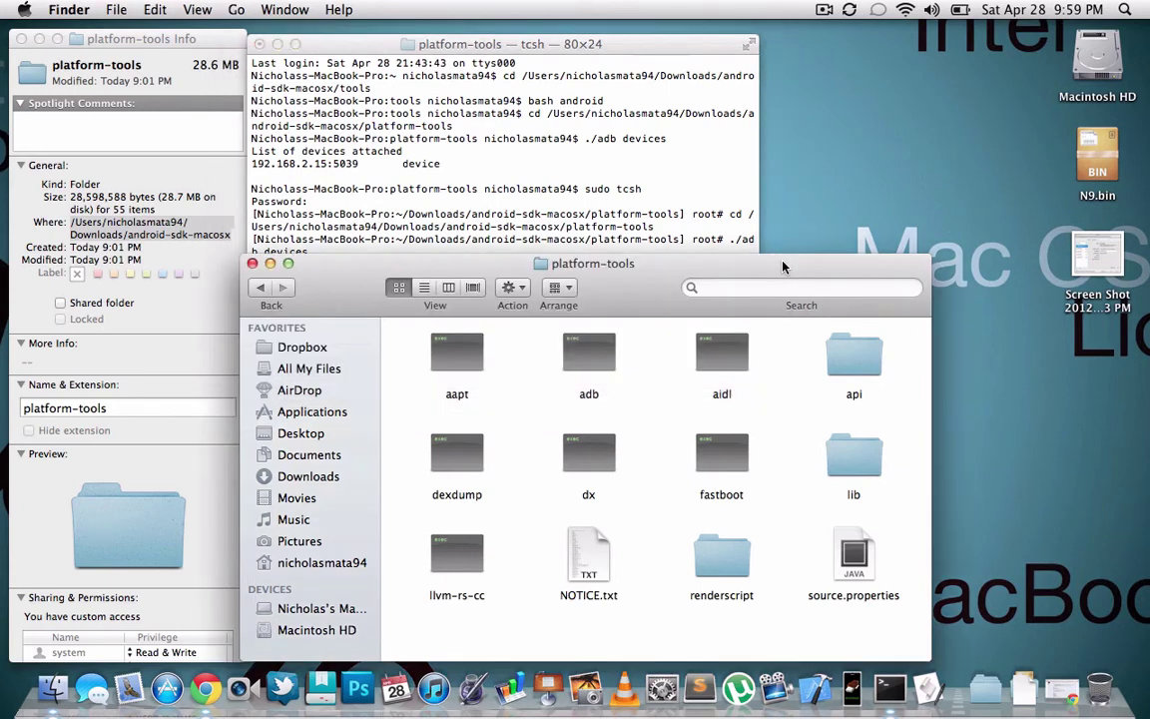
left_click(260, 289)
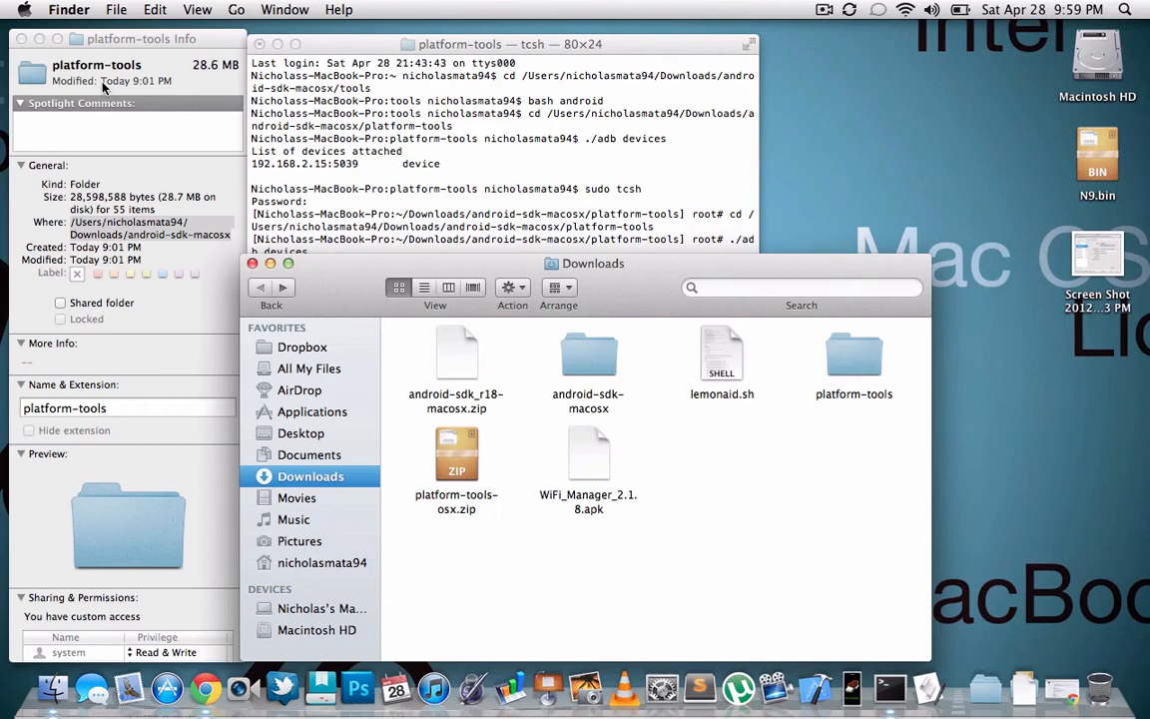
left_click(22, 39)
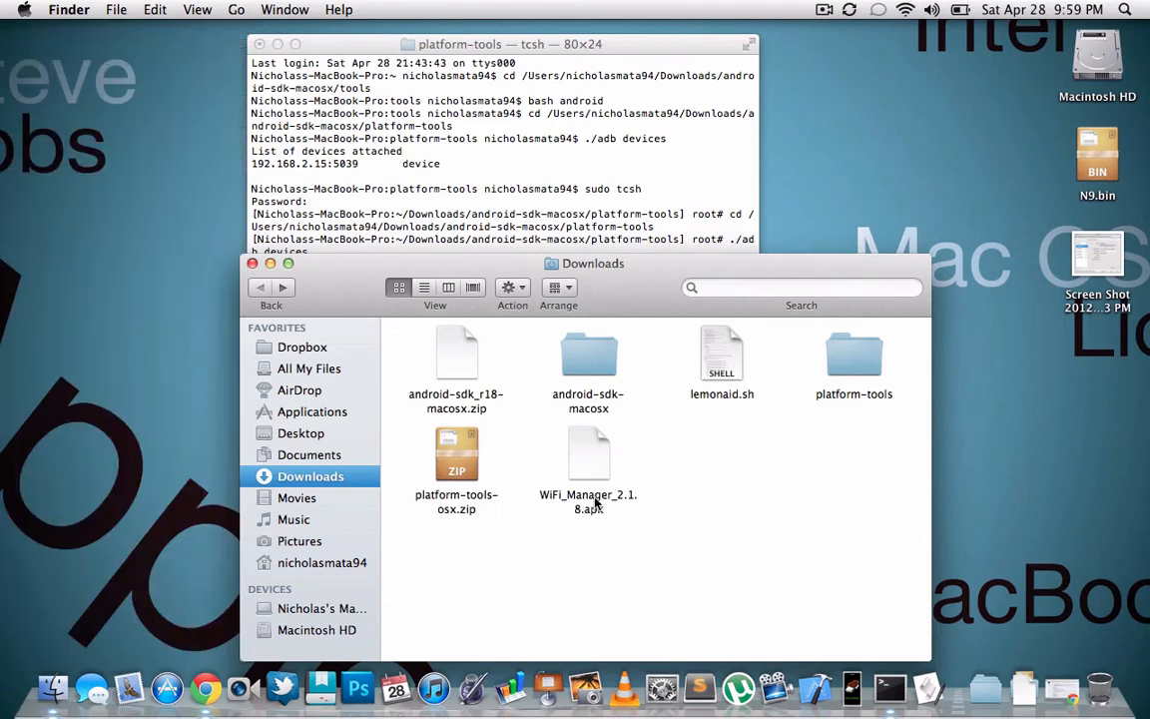
right_click(716, 525)
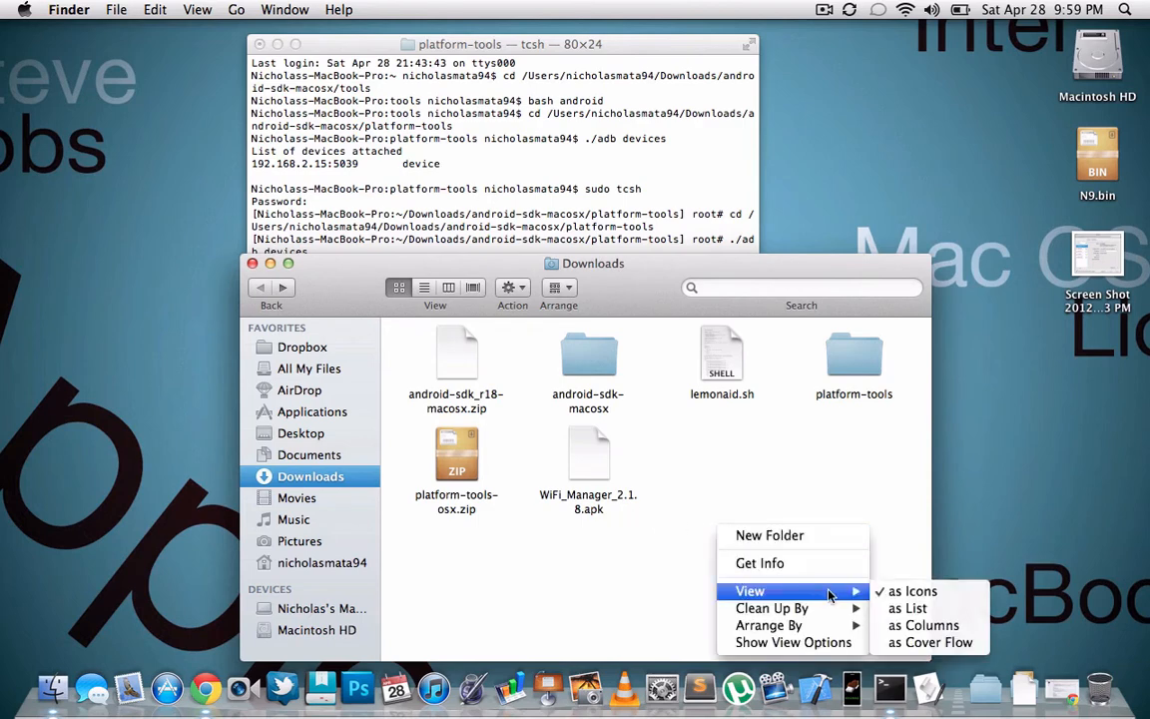
left_click(809, 569)
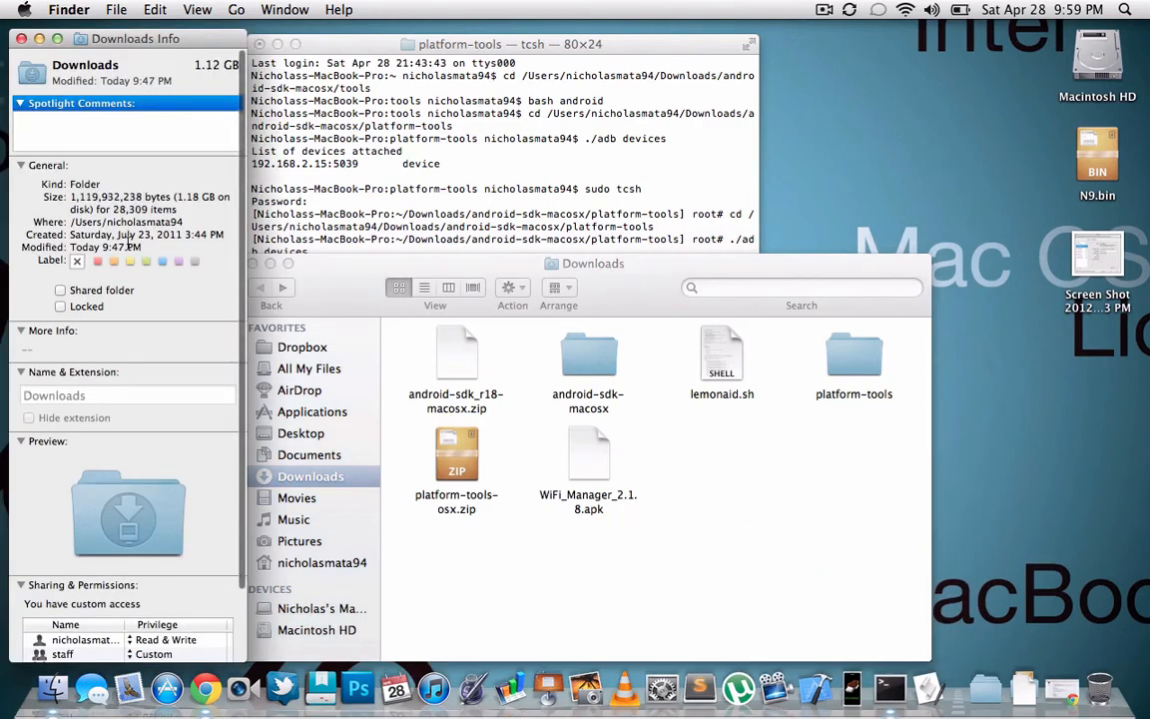
left_click_drag(185, 222, 70, 222)
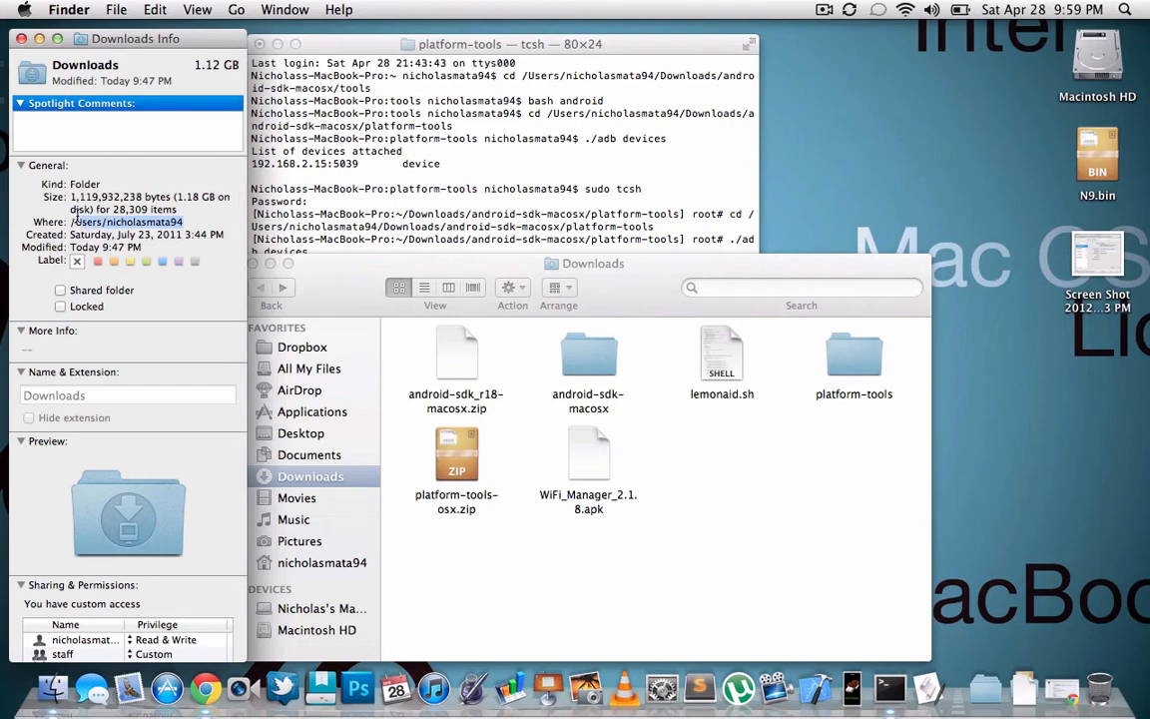
Paste the Downloads path into the adb install command to point at WiFi_Manager_2.1.8.apk
left_click(370, 192)
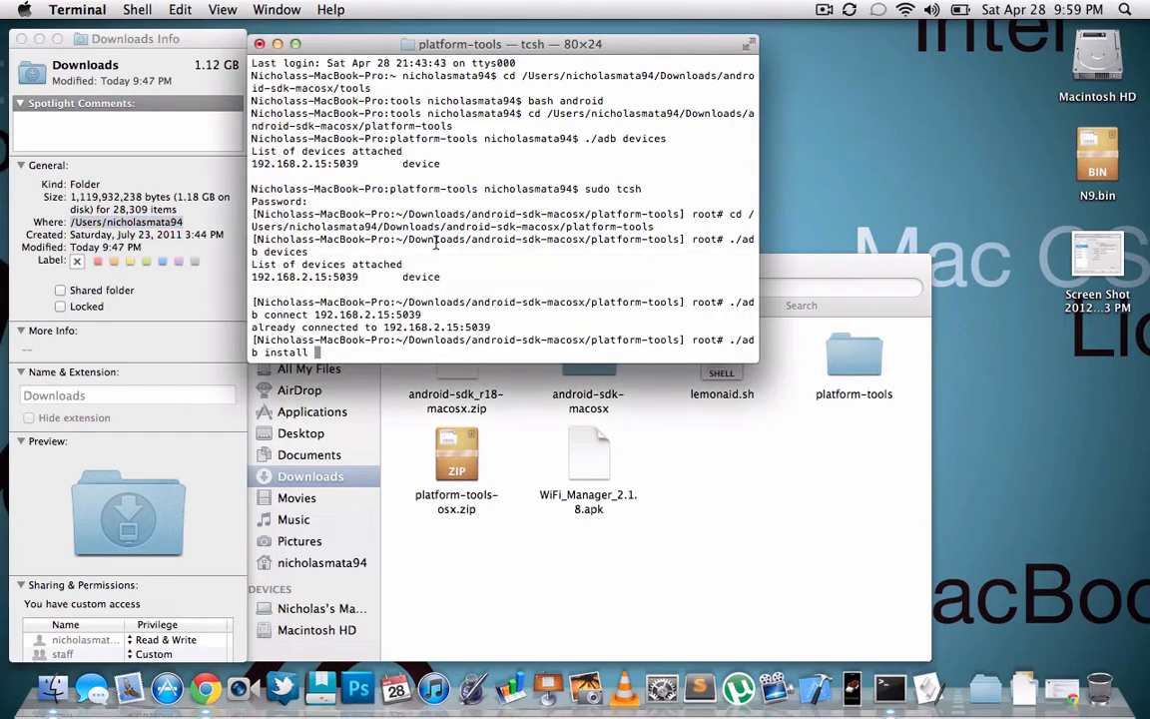
type("/Users/nicholasmata94")
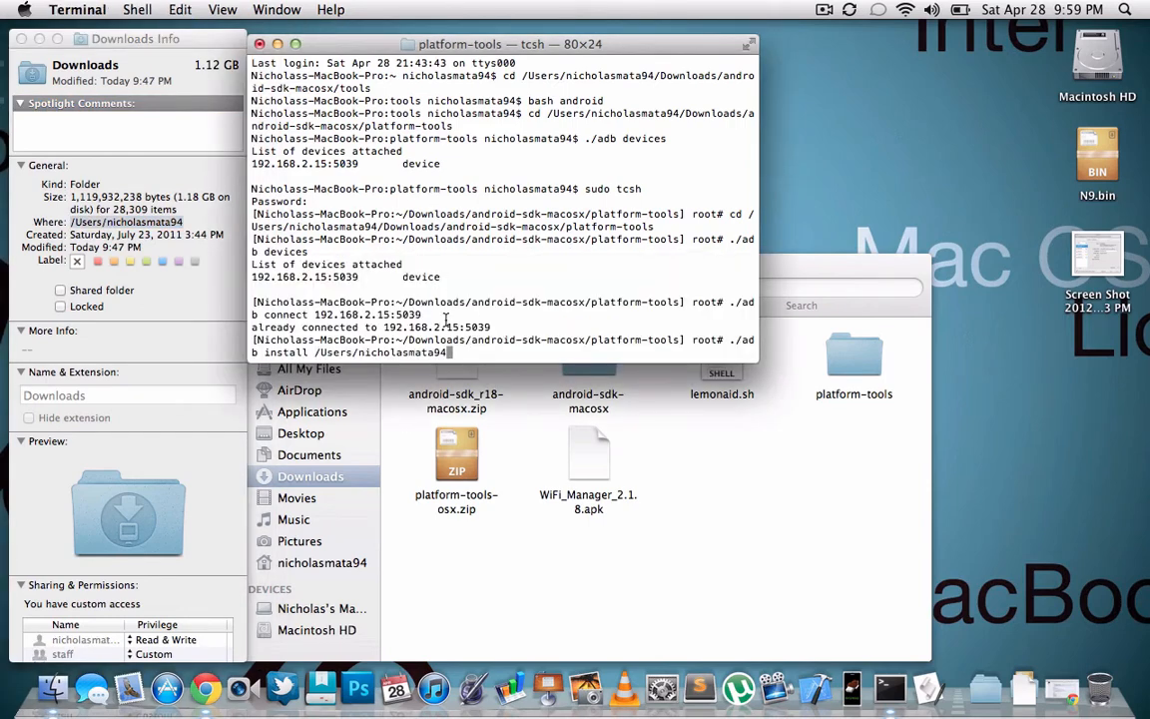
type("/Downloads")
type("/")
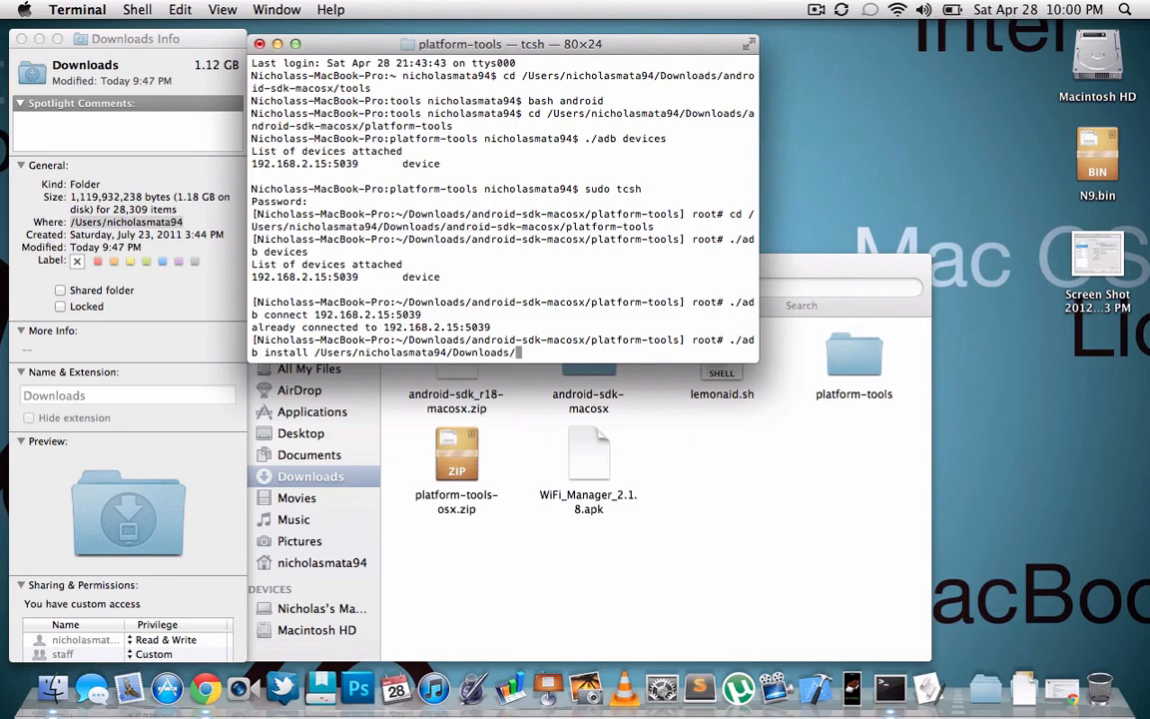
type("W")
type("iF")
type("i_")
type("Manage")
type("r_2.1")
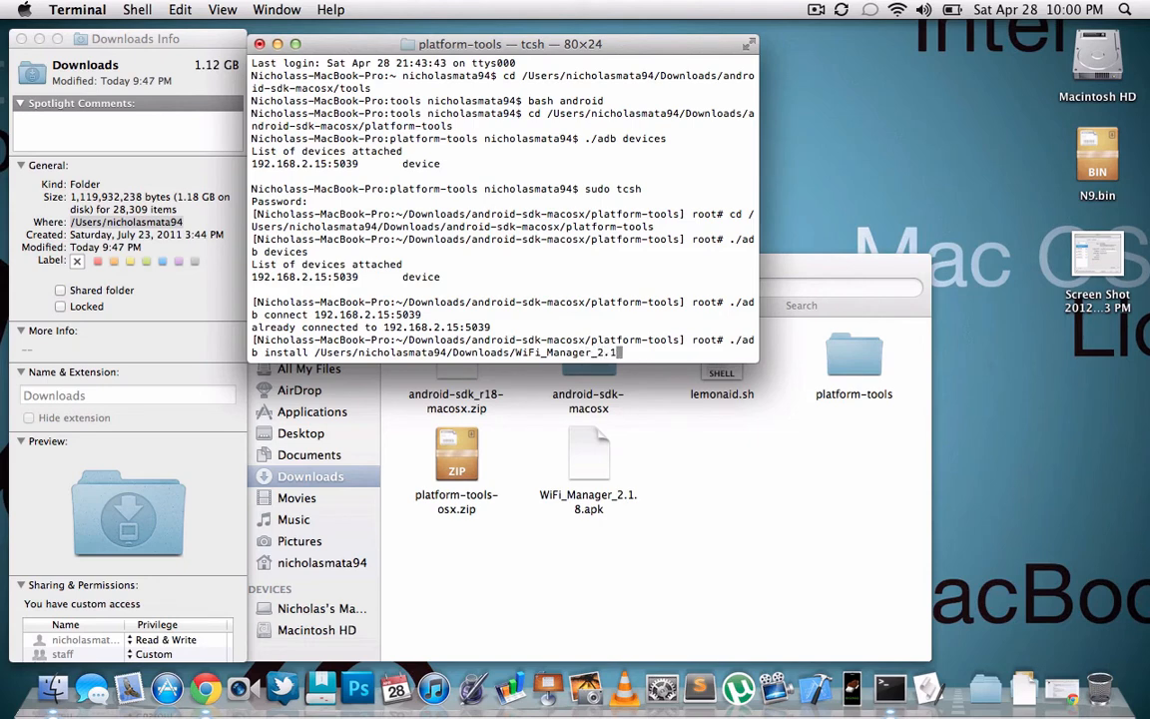
type(".")
type(".apk")
Dismiss the apk's context menu and close the Downloads folder Info window
right_click(588, 456)
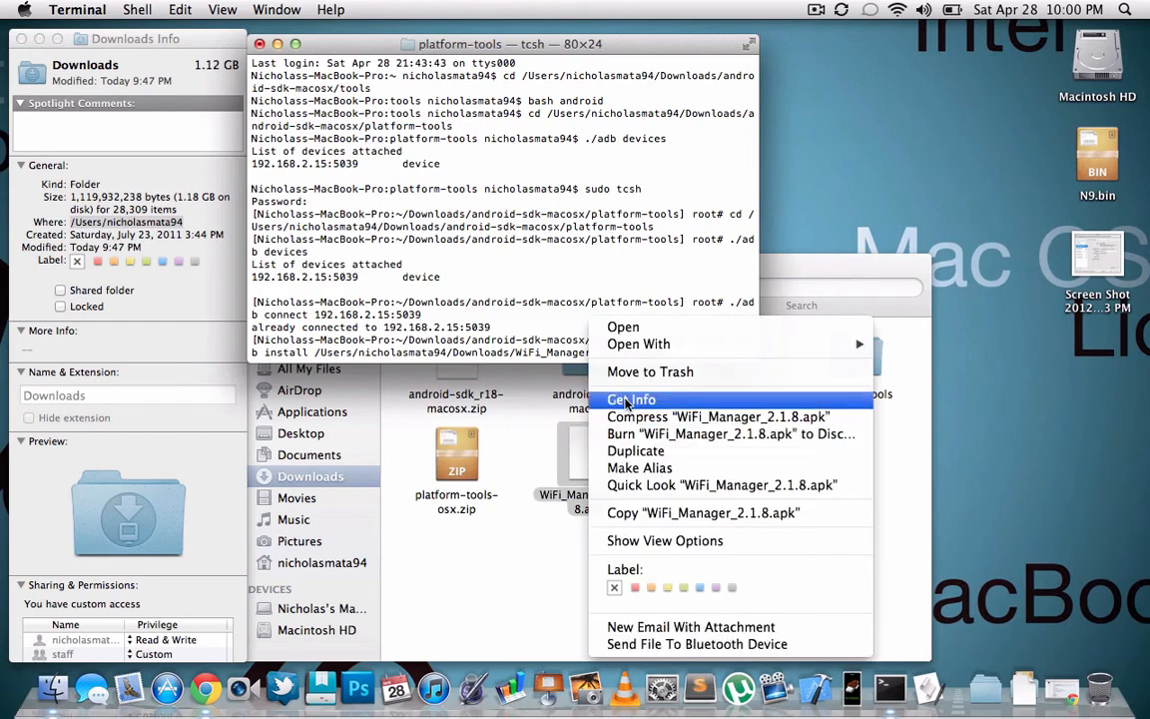
left_click(110, 312)
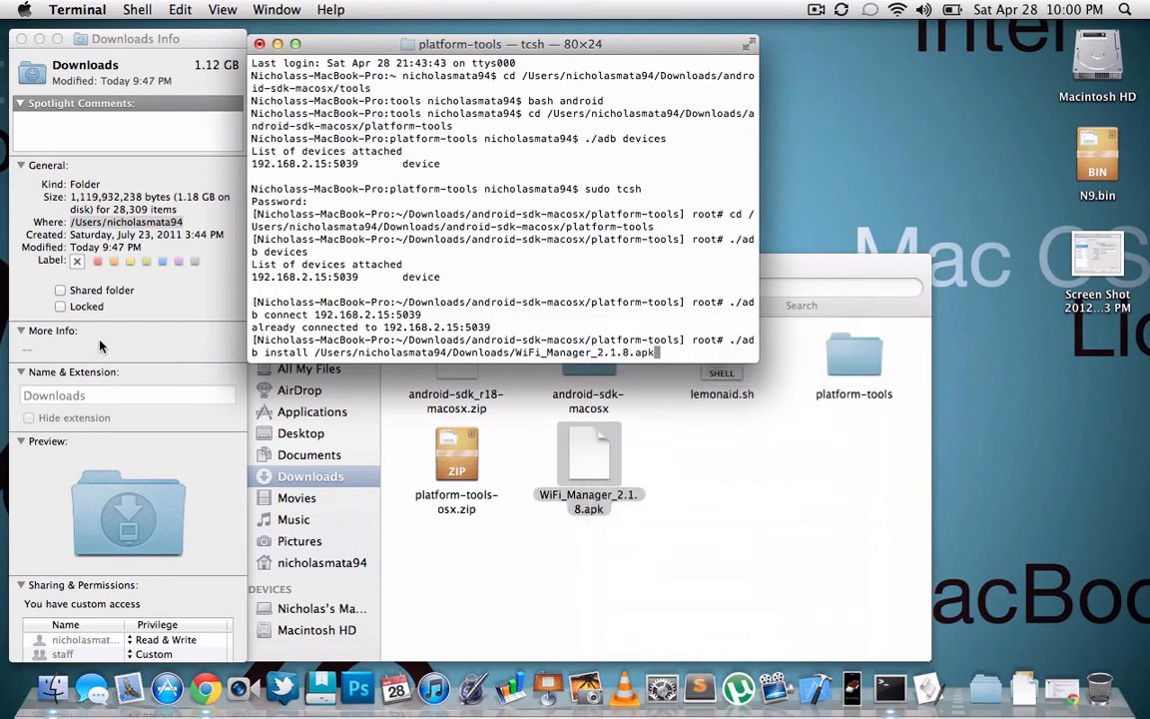
left_click(93, 312)
left_click(21, 38)
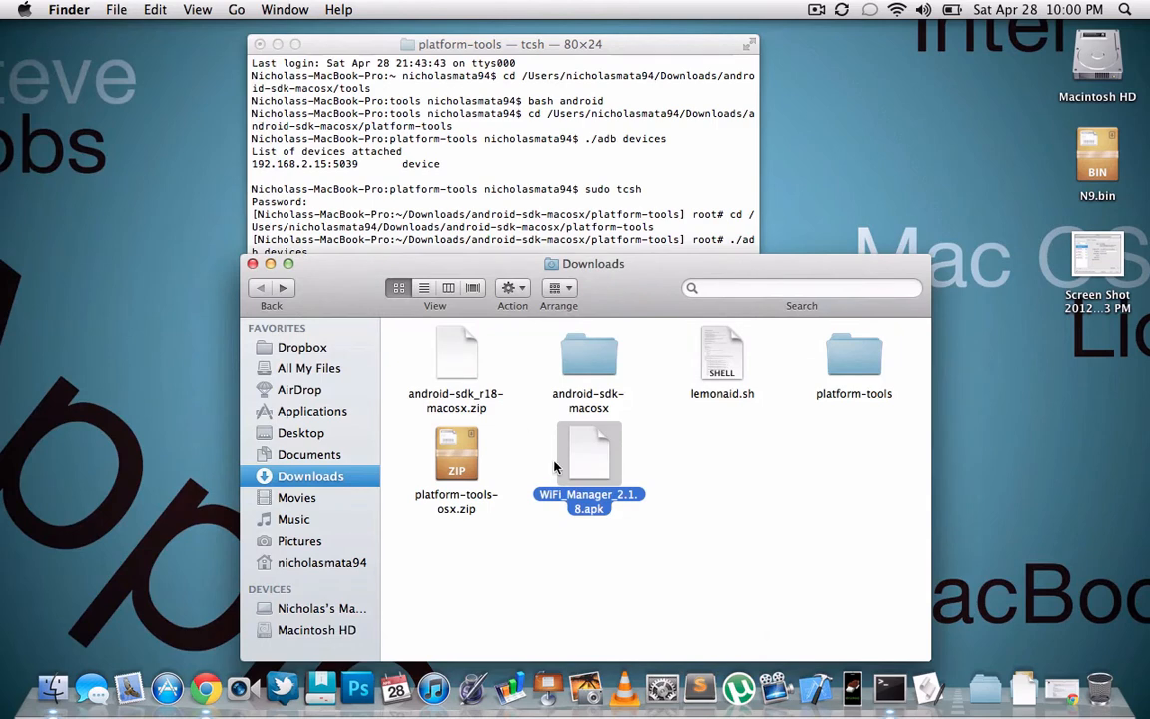
Check WiFi_Manager_2.1.8.apk's Info in Finder, then return to Terminal
right_click(593, 471)
left_click(639, 400)
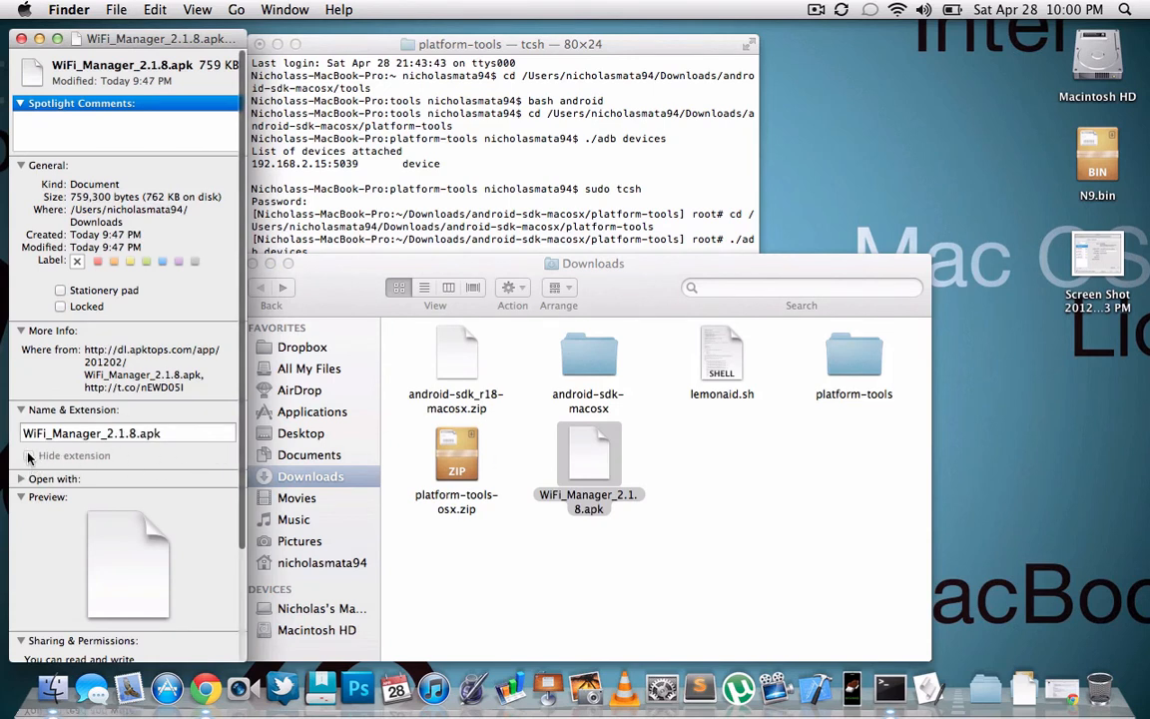
left_click(22, 40)
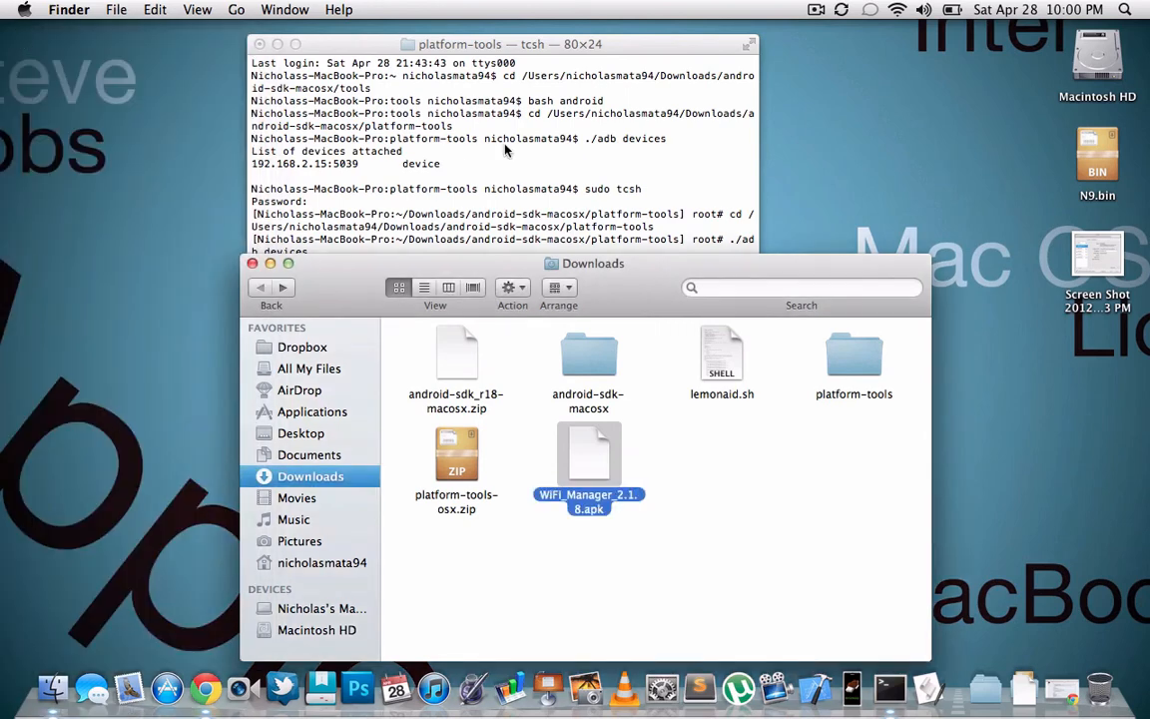
left_click(506, 150)
Run the adb install command to push WiFi_Manager_2.1.8.apk to the device
key("Return")
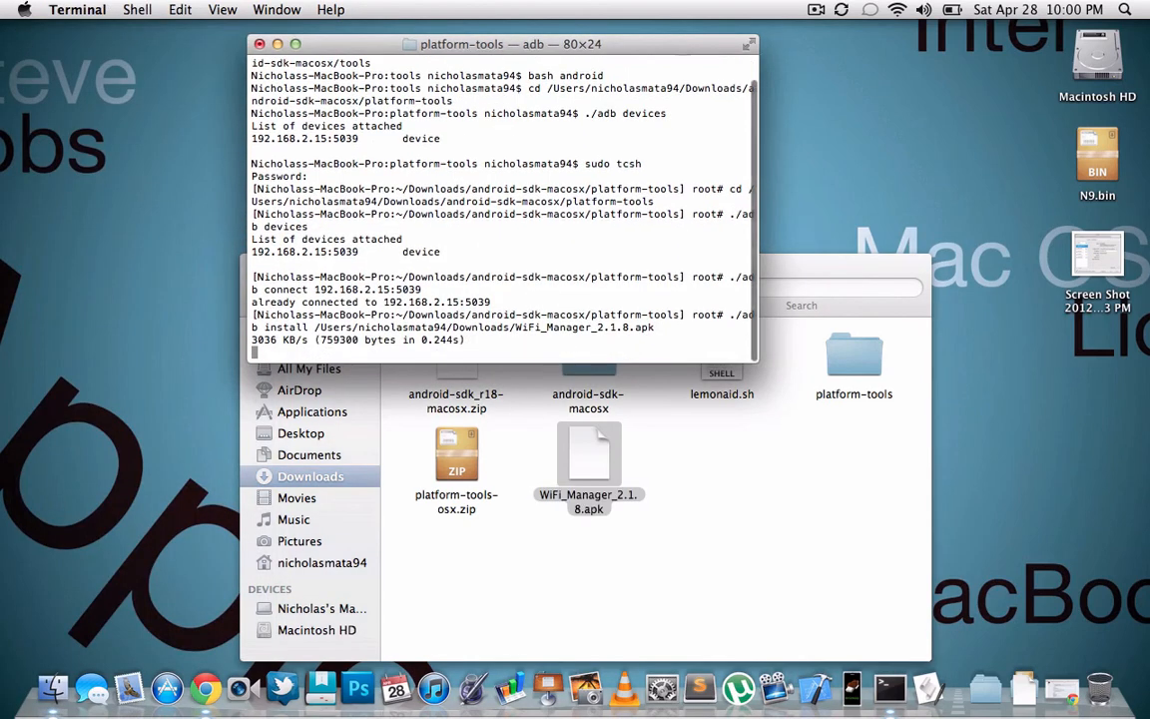